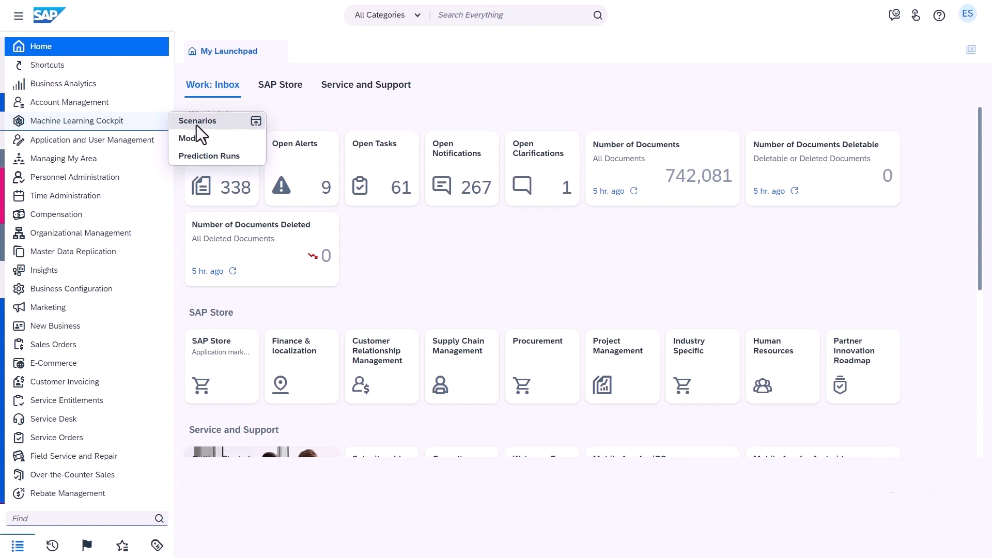
Create a new machine learning scenario named Z_PO_SUPPLIER_PROPOSAL_USER3 with the description Supplier Proposal
left_click(197, 125)
left_click(235, 145)
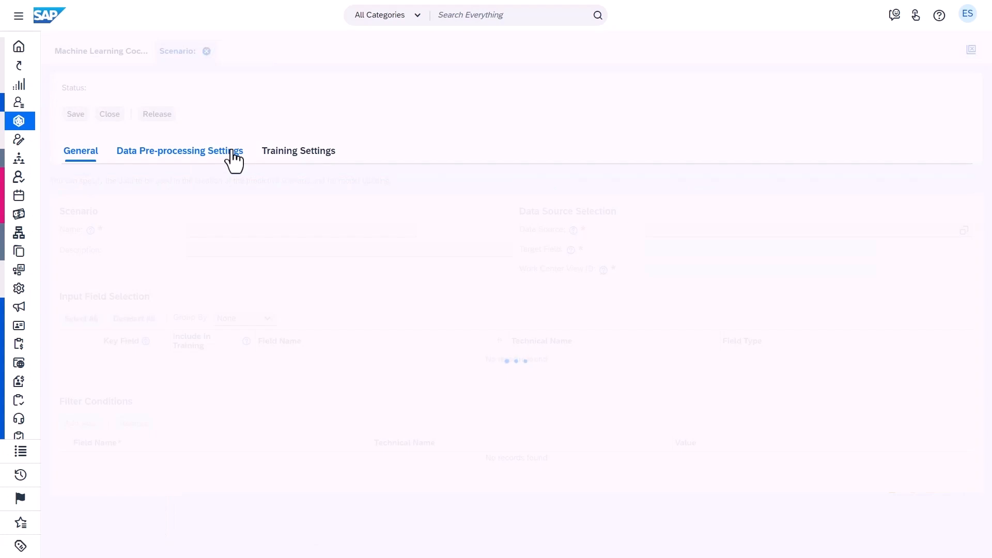
left_click(240, 235)
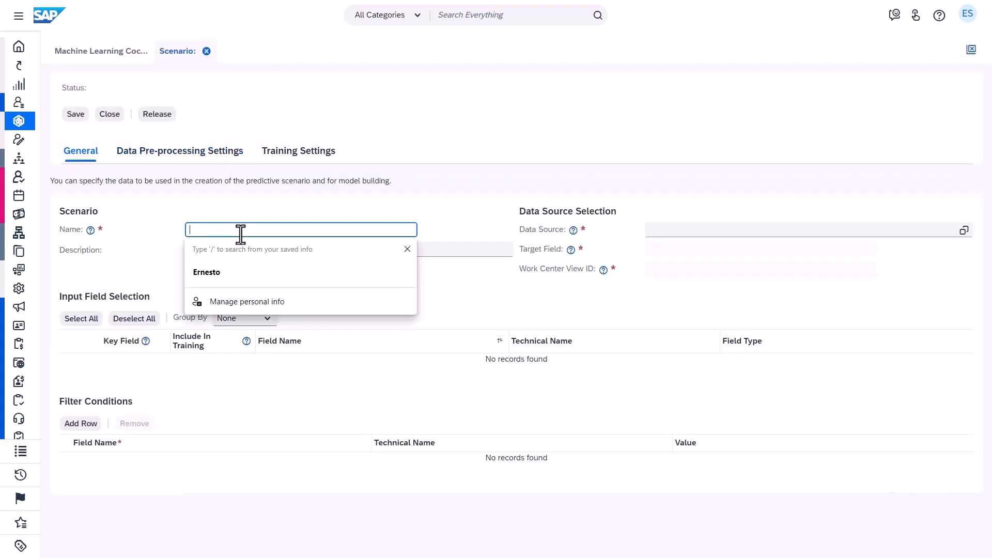
type("Z_PO_Supplier_Proposal_User")
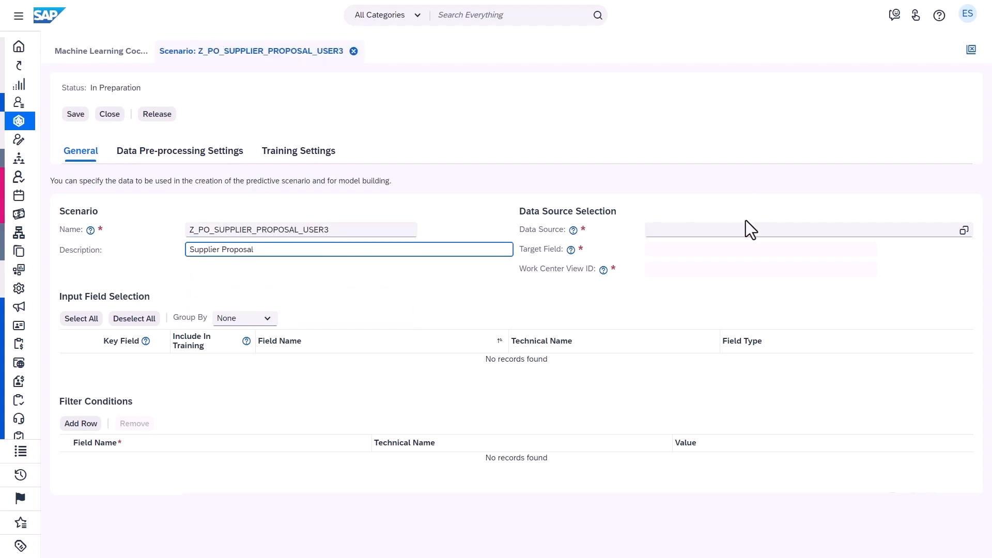
Search the data sources for "purchase order item" and assign SRMPO_B02 as the scenario's data source
left_click(740, 231)
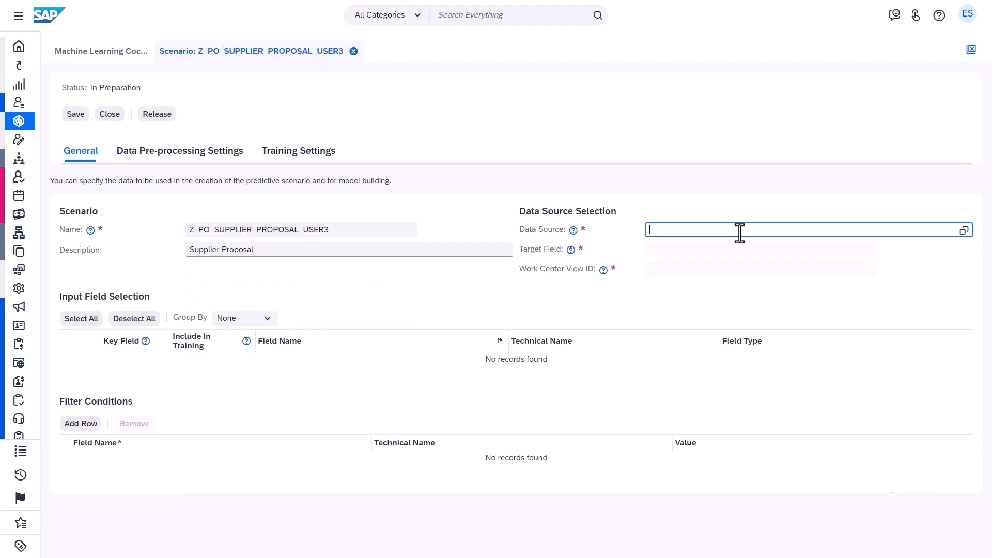
left_click(964, 230)
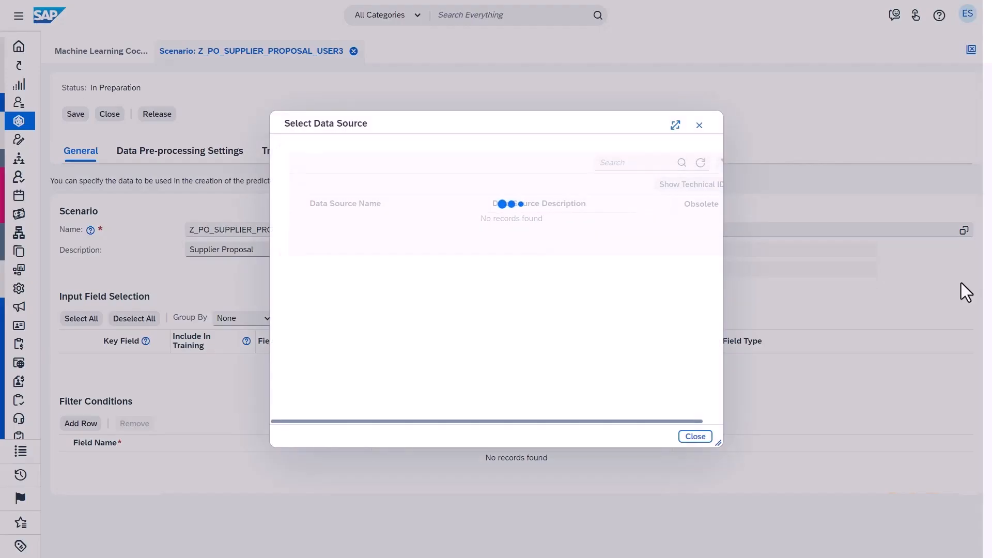
left_click(631, 163)
type("purchase order item")
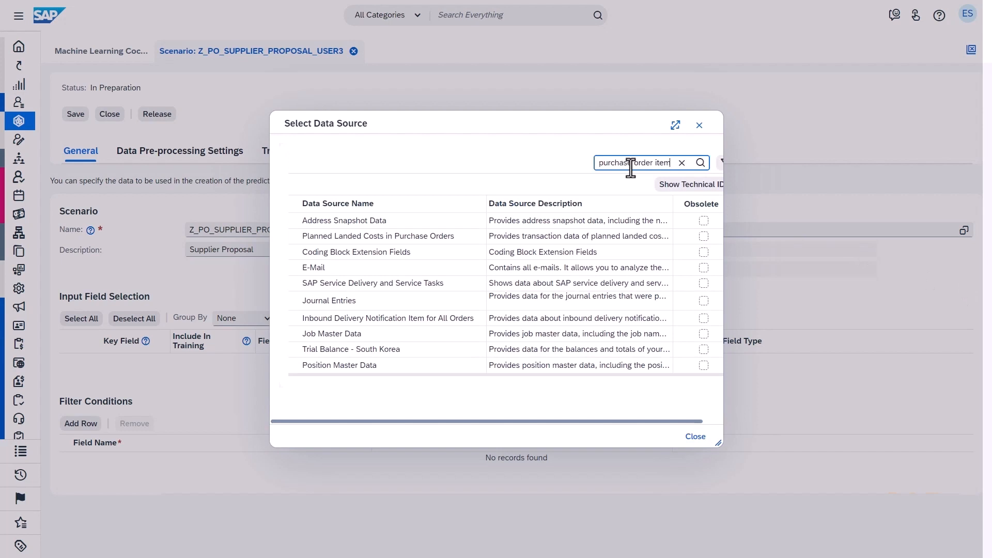
key("Return")
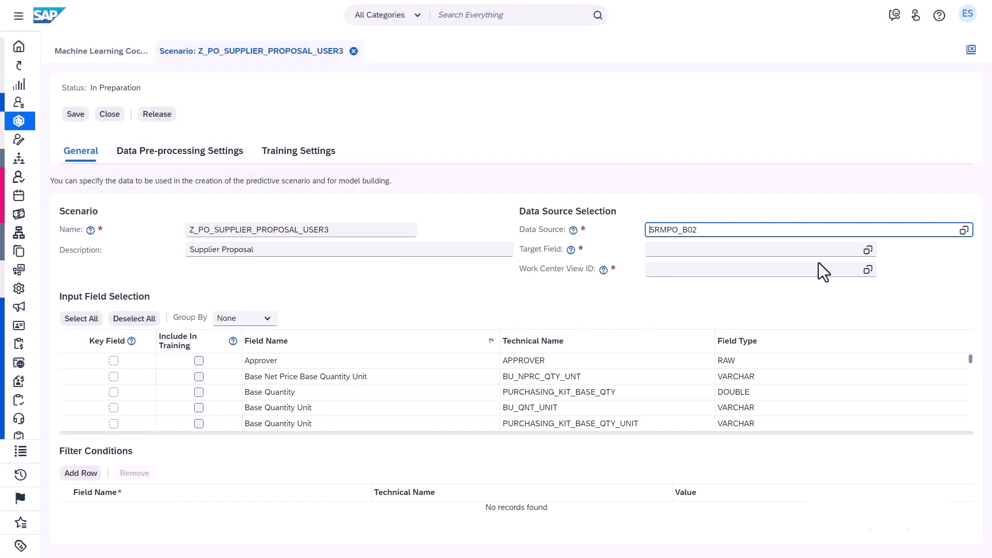
Set the target field to Supplier and the work center view ID to SRM_PURCHASEORDERS
left_click(867, 250)
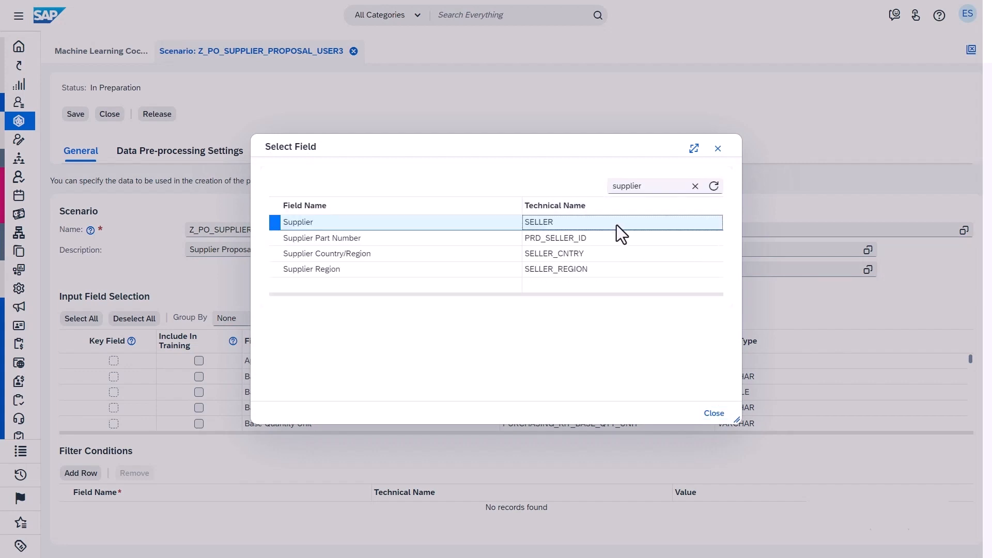
left_click(616, 225)
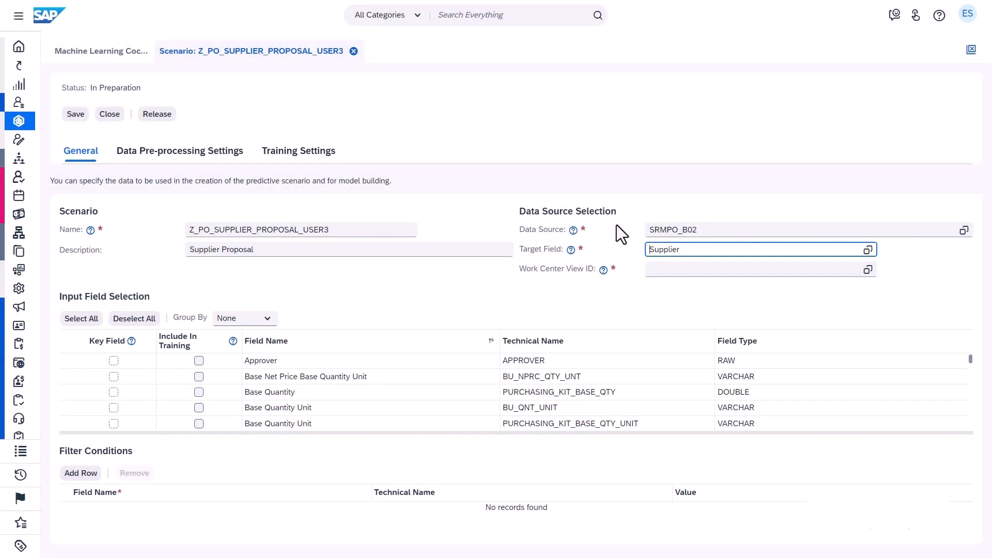
left_click(868, 269)
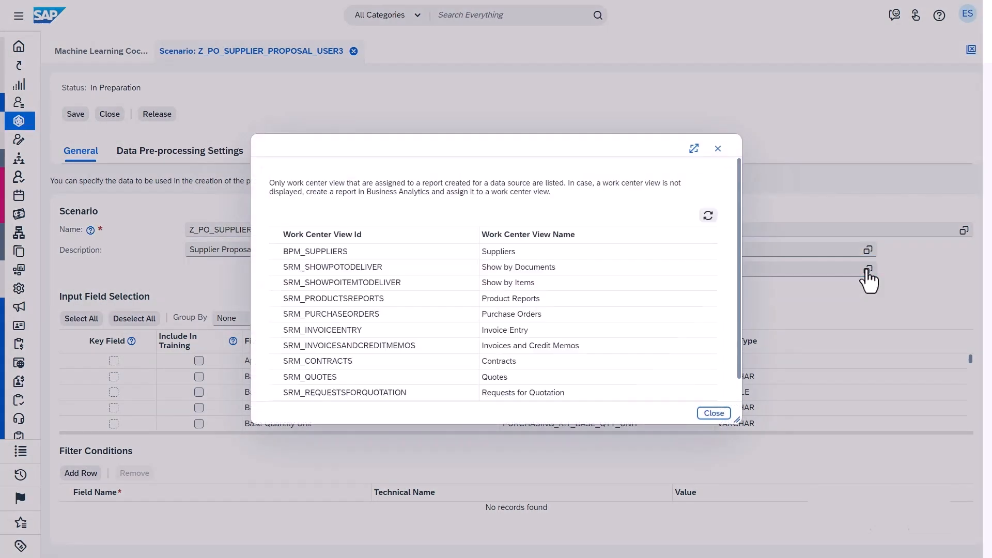
left_click(588, 315)
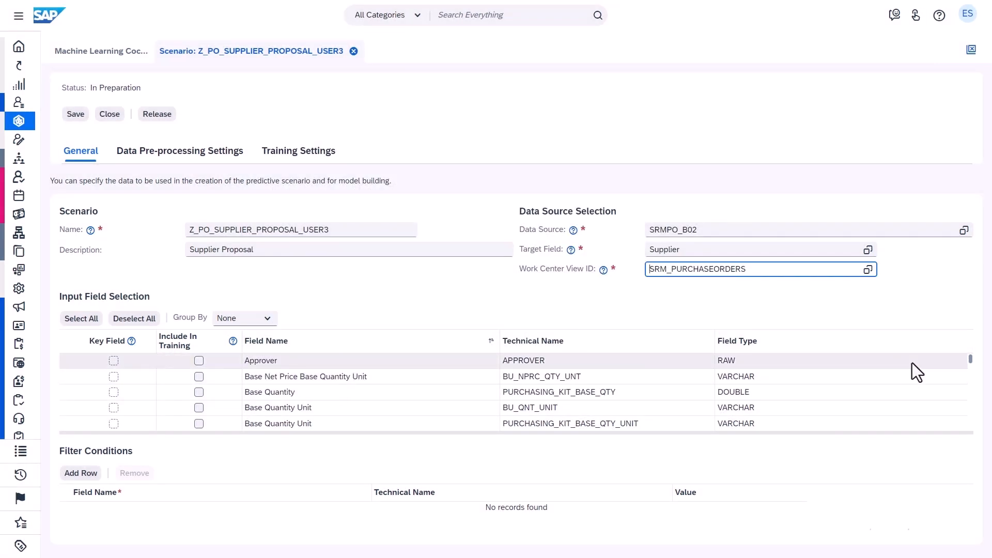
Consult the Supplier Proposal technical specification for the recommended fields and include all input fields in training
mouse_move(971, 363)
left_mouse_down()
mouse_move(971, 372)
mouse_move(970, 350)
left_mouse_up()
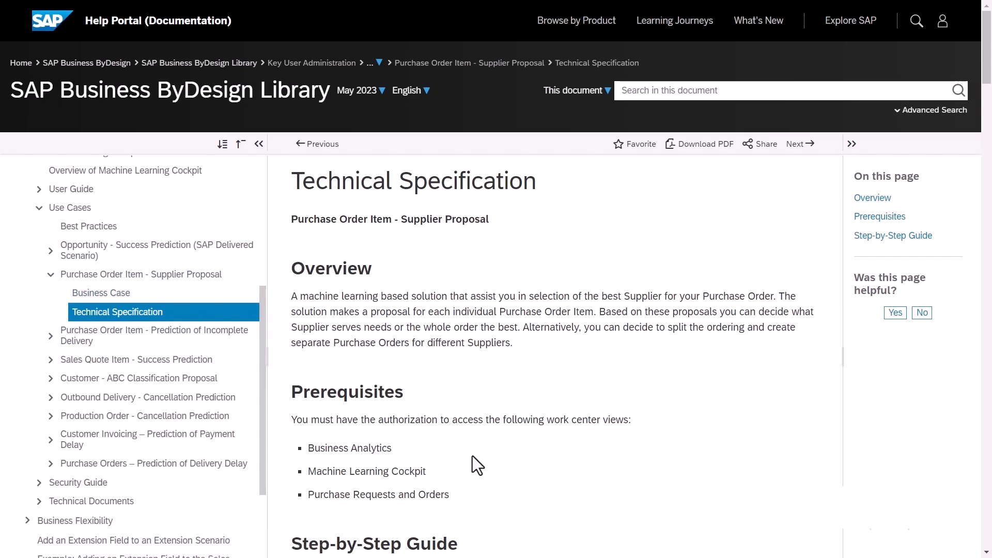
scroll(472, 456, "down", 15)
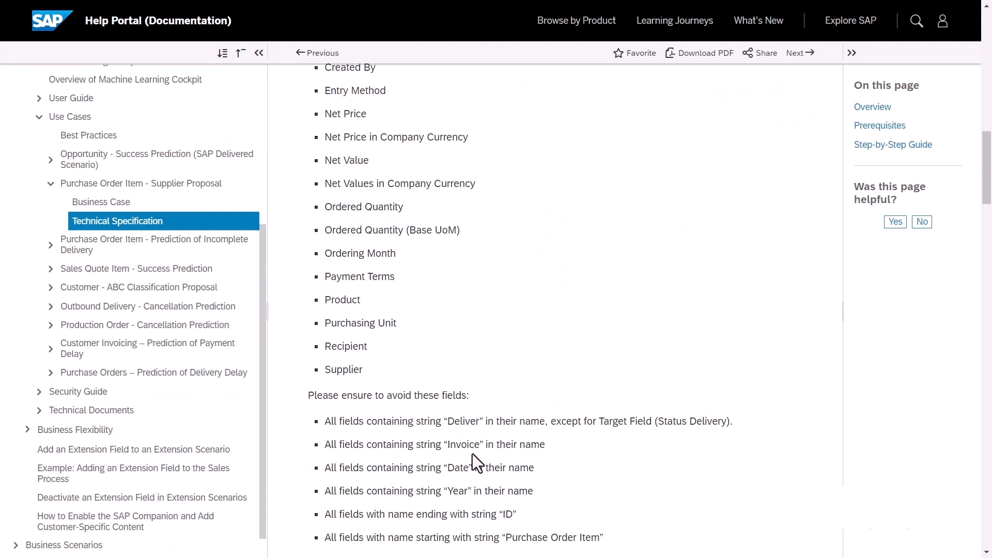
scroll(473, 453, "down", 4)
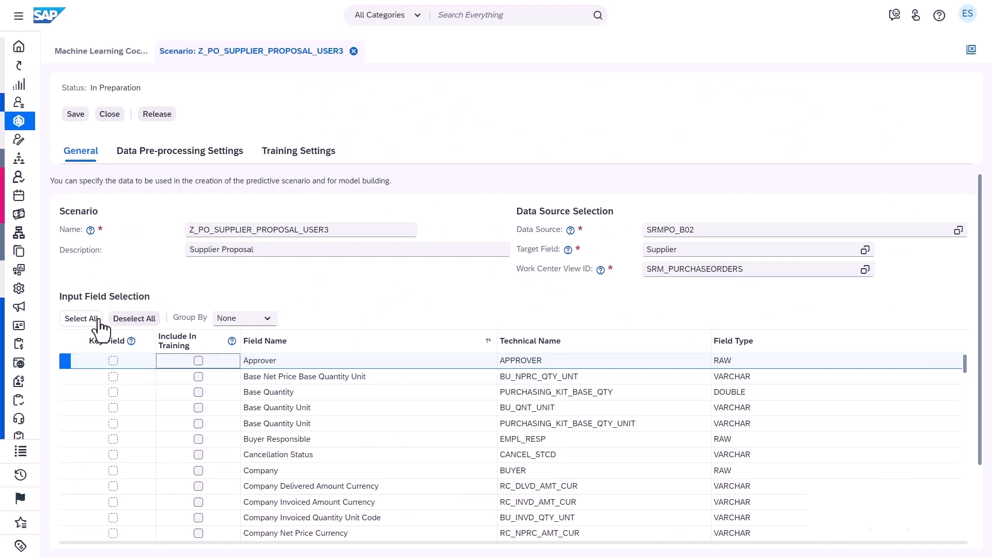
left_click(81, 319)
Filter the input fields by name with *Invoice* and exclude all matching fields from training
left_click(346, 340)
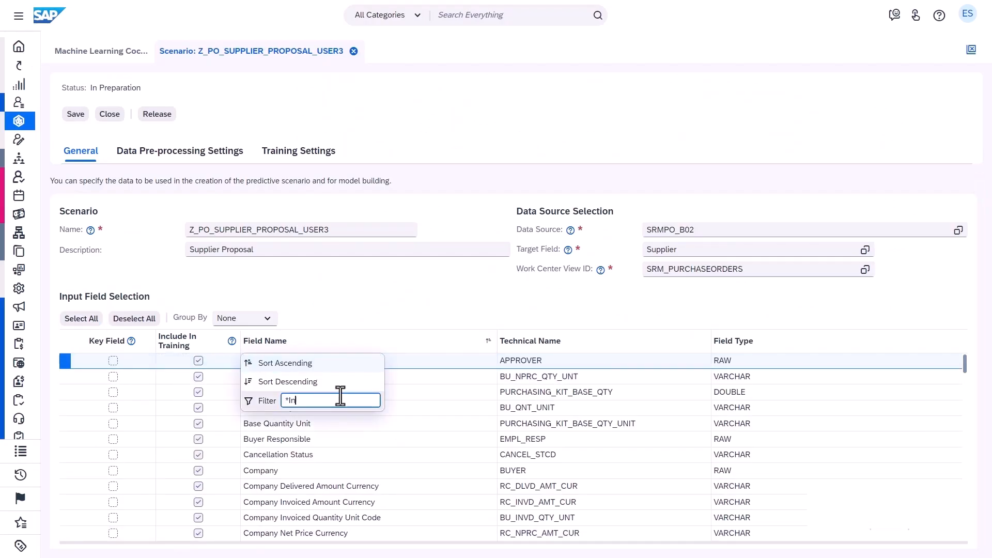
type("*Invoice*")
key("Return")
left_click(198, 361)
left_click(198, 376)
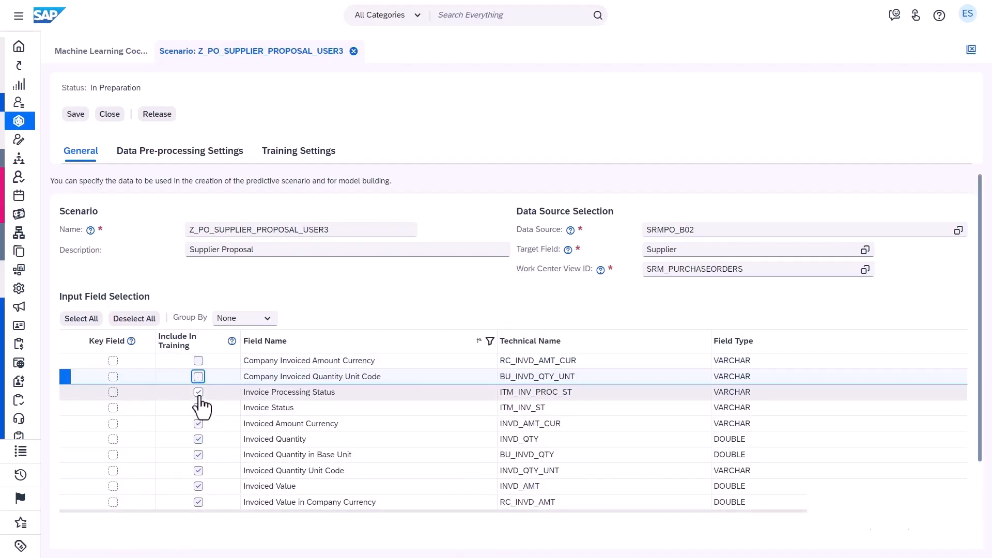
left_click(198, 392)
left_click(198, 407)
left_click(198, 424)
left_click(198, 439)
left_click(198, 455)
left_click(198, 470)
left_click(198, 486)
left_click(198, 502)
Change the field name filter to Year and exclude all four Ordering Year fields from training
left_click(317, 341)
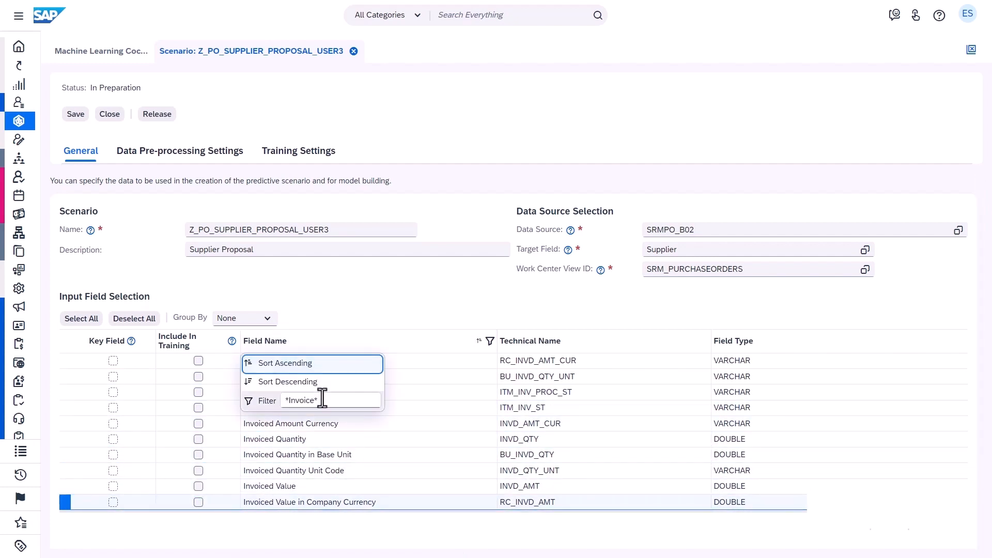
double_click(307, 401)
type("Year")
key("Return")
left_click(199, 361)
left_click(199, 376)
left_click(199, 392)
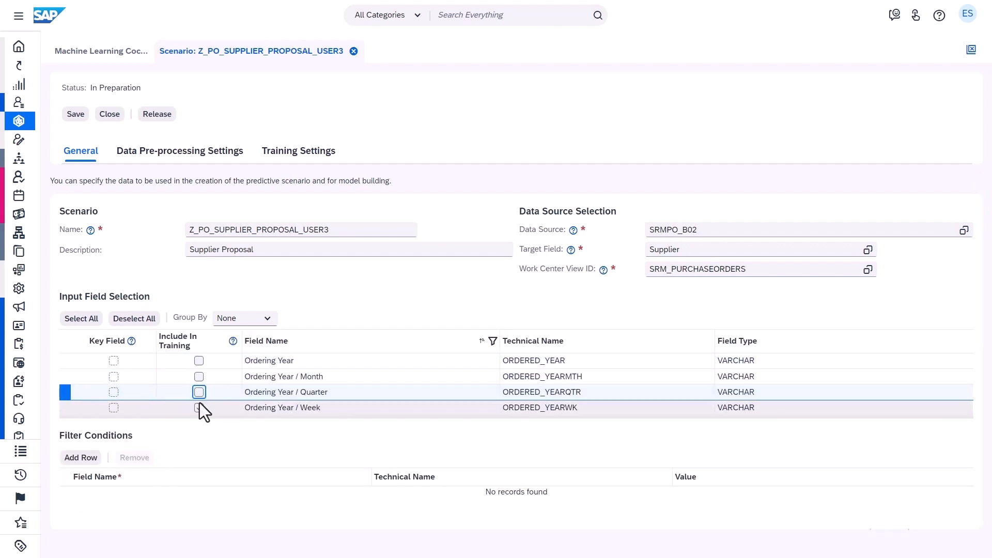
left_click(199, 407)
Change the field name filter to Date and exclude the item and purchase order date-time fields from training
left_click(274, 342)
double_click(290, 401)
type("Date")
key("Return")
left_click(199, 361)
left_click(199, 377)
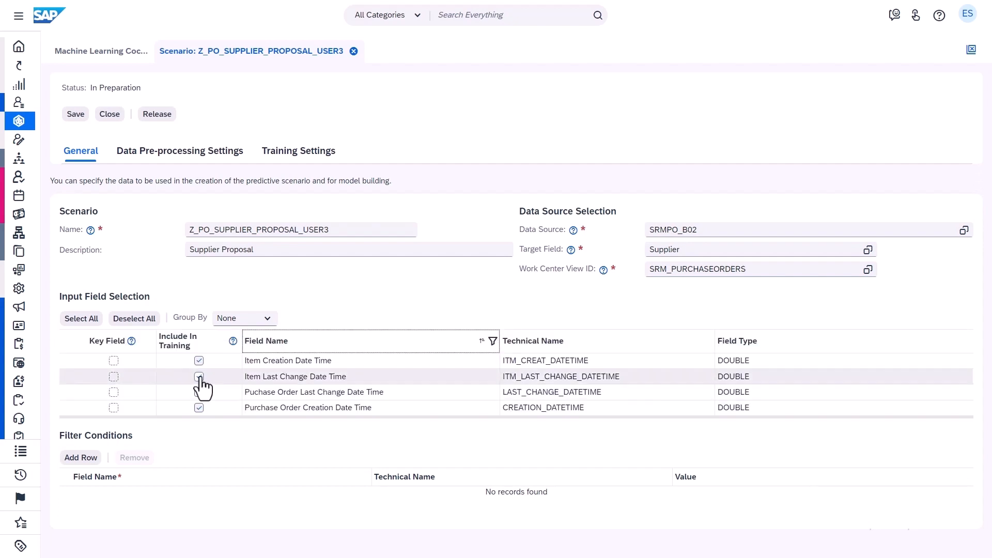
left_click(199, 393)
left_click(199, 407)
Filter the field names by *Supplier* and exclude every matching field from training except Supplier
left_click(279, 341)
type("Supplier*")
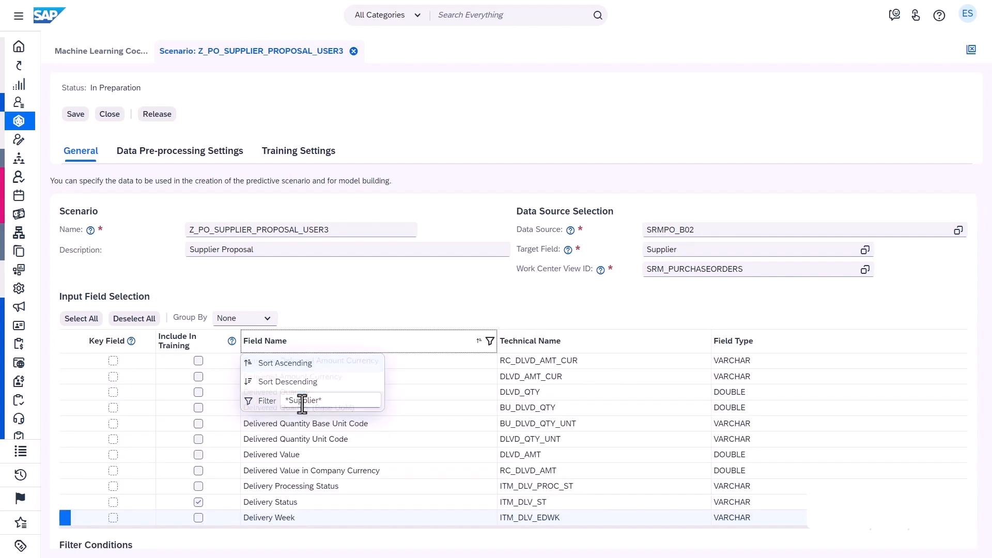
key("Return")
left_click(199, 361)
left_click(199, 392)
left_click(199, 407)
left_click(199, 423)
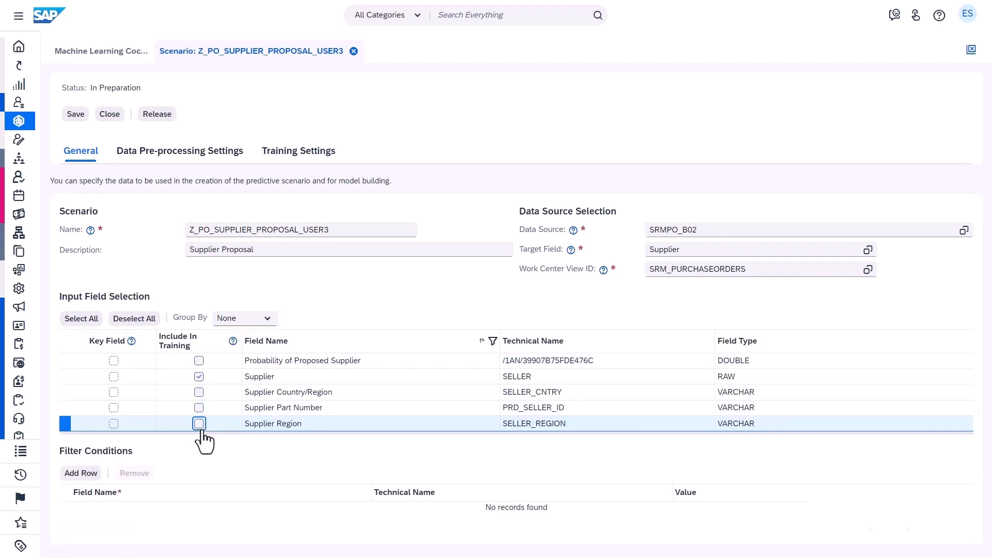
Clear the field name filter and show only the input fields included in training with the filter value "yes"
left_click(274, 340)
key("BackSpace")
key("Return")
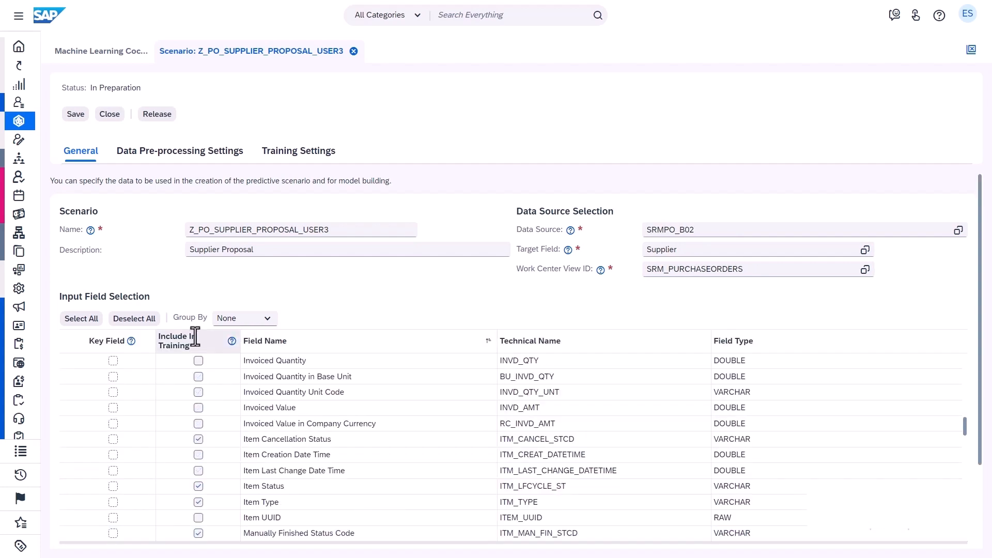
left_click(195, 337)
left_click(213, 402)
type("yes")
key("Return")
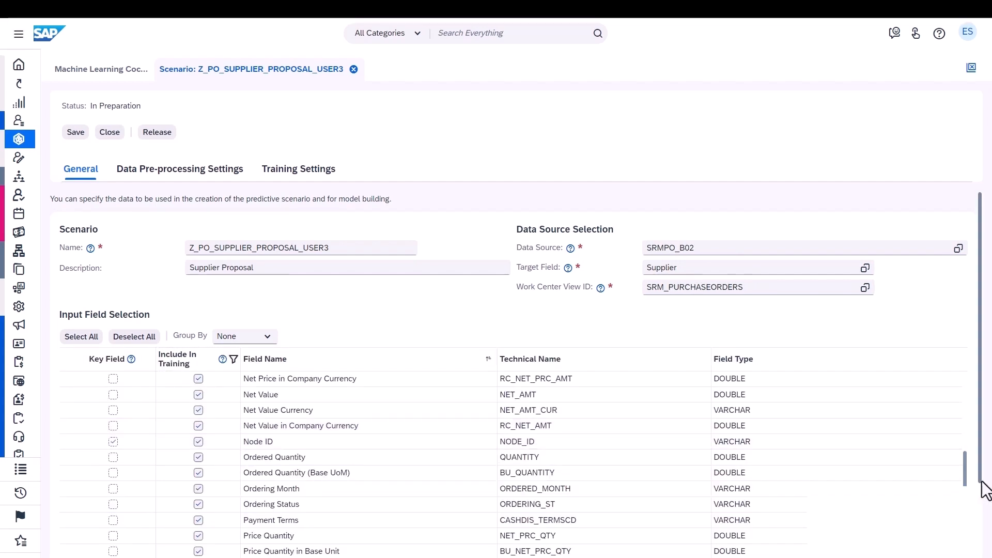
Add a filter condition row and choose the Item Status characteristic as its field
scroll(985, 496, "down", 2)
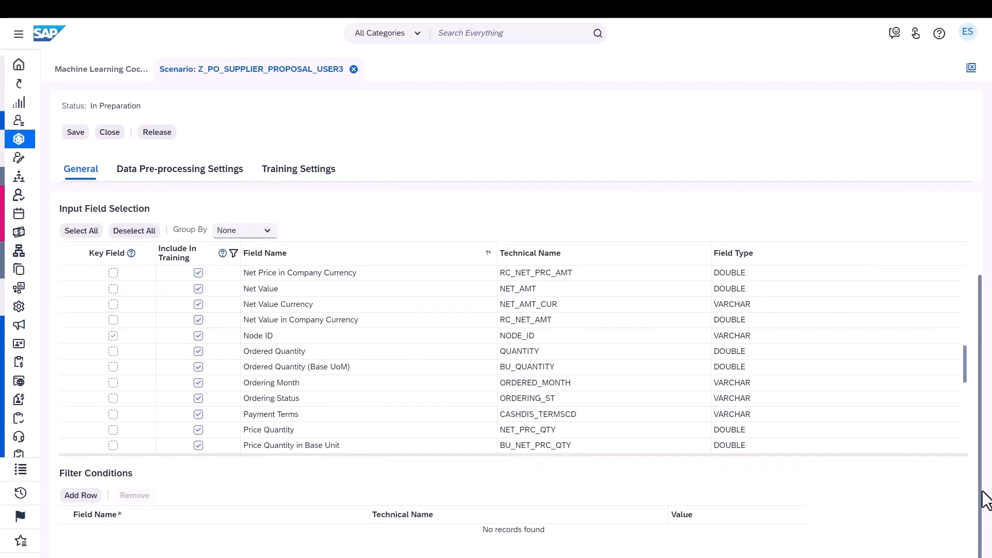
left_click(89, 496)
left_click(138, 544)
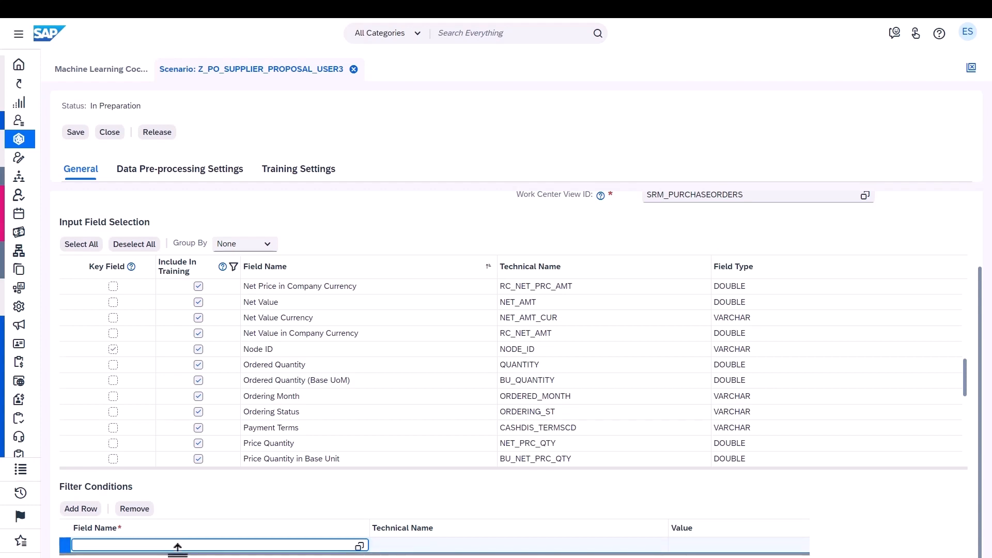
left_click(359, 545)
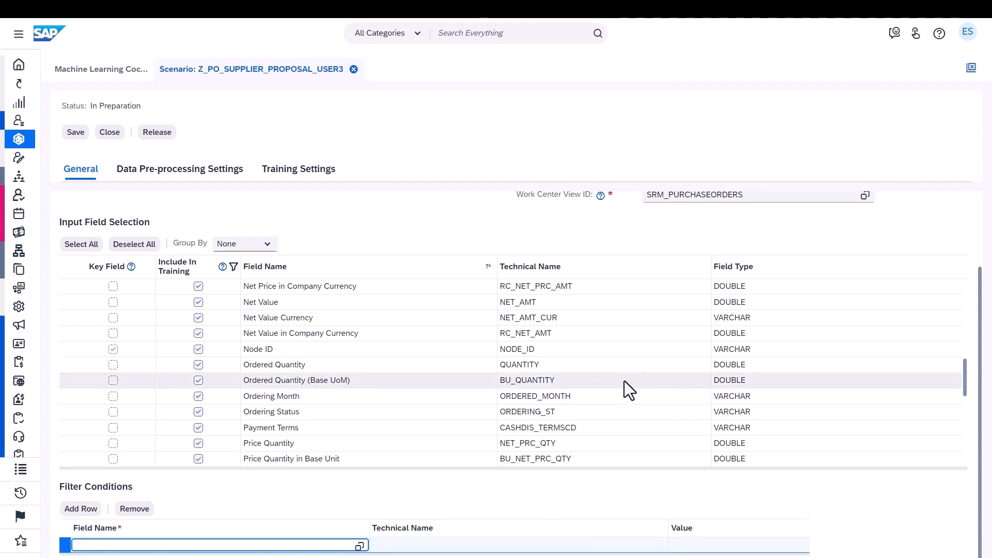
left_click(656, 205)
type("item status")
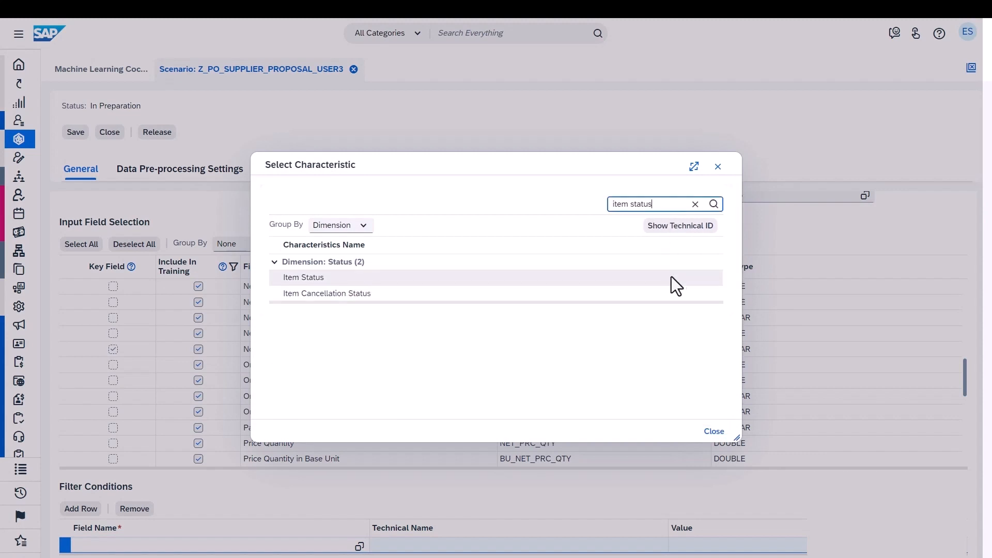
left_click(687, 287)
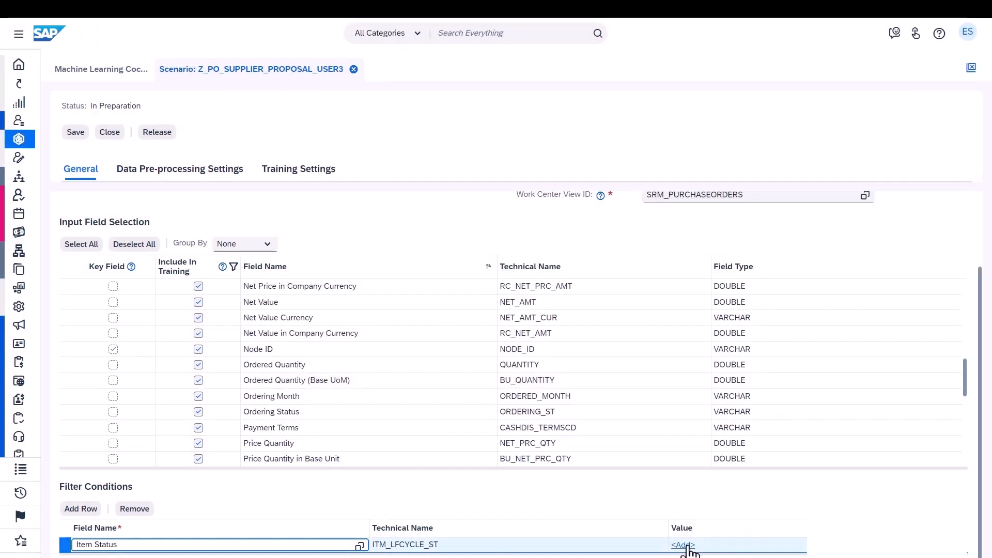
Set the Item Status filter condition to the fixed value 10 (Finished)
left_click(690, 551)
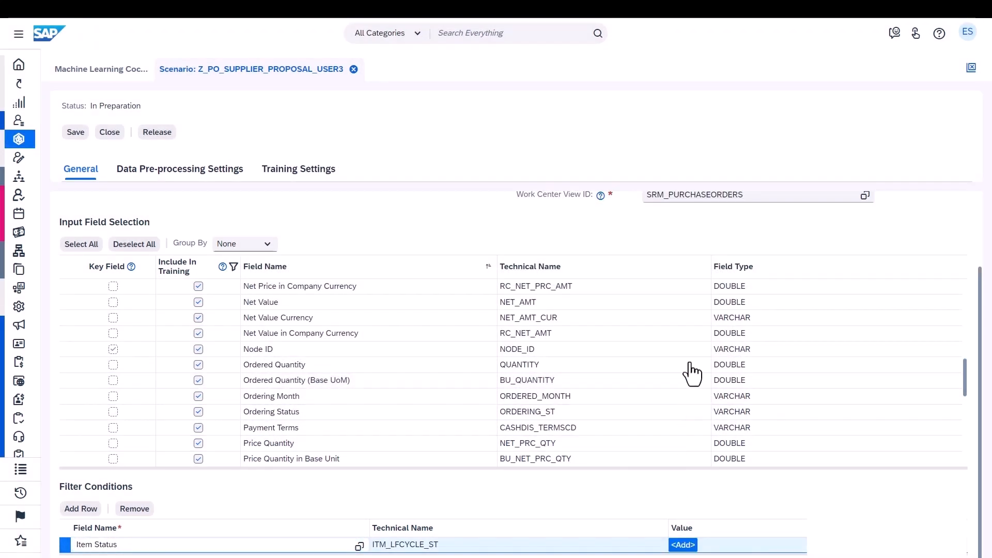
left_click(696, 251)
left_click(395, 219)
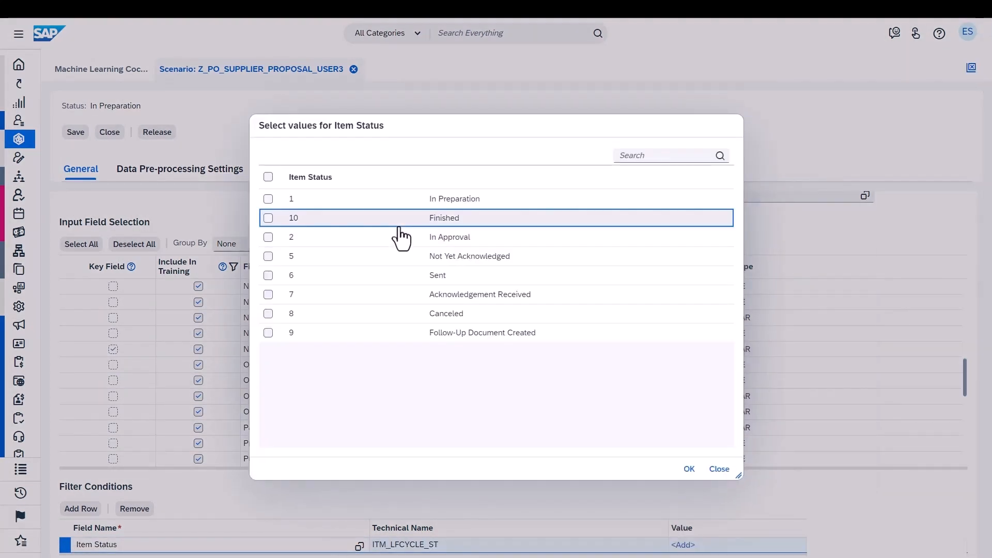
left_click(689, 468)
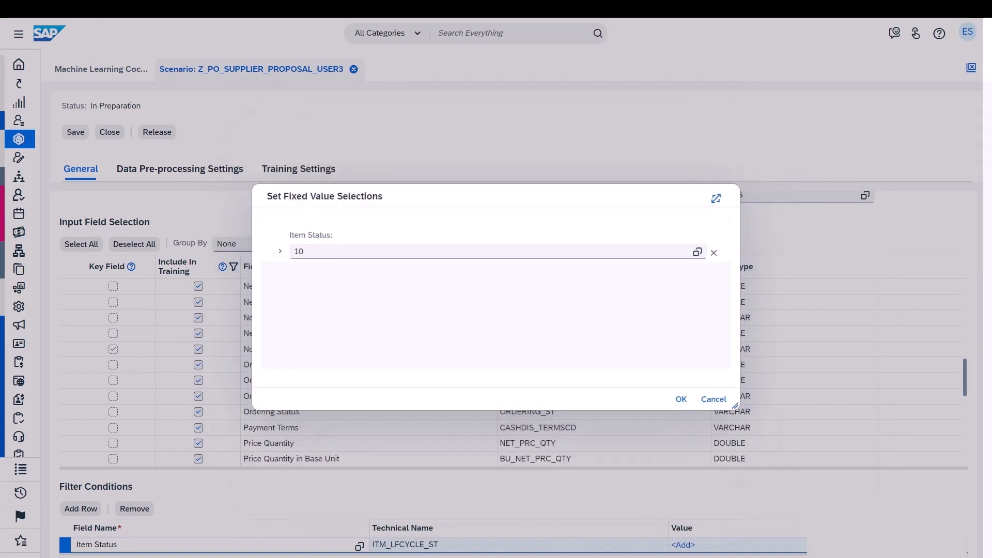
key("Return")
Add a second filter condition row and choose the Item Type characteristic as its field
left_click(82, 510)
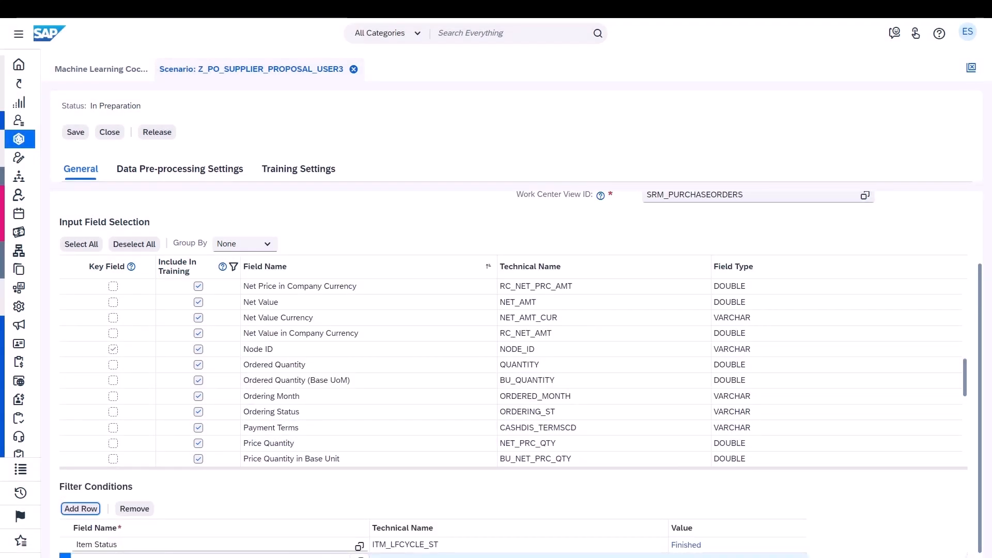
left_click(361, 556)
type("item type")
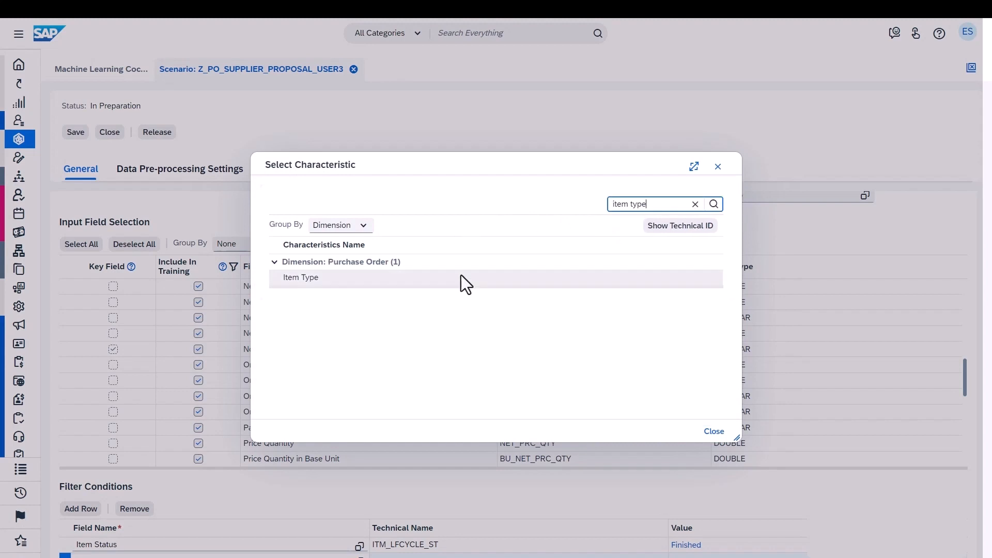
left_click(461, 281)
Set the Item Type filter condition to the fixed values 18 (Material), 19 (Service) and 84 (Expense)
left_click(268, 199)
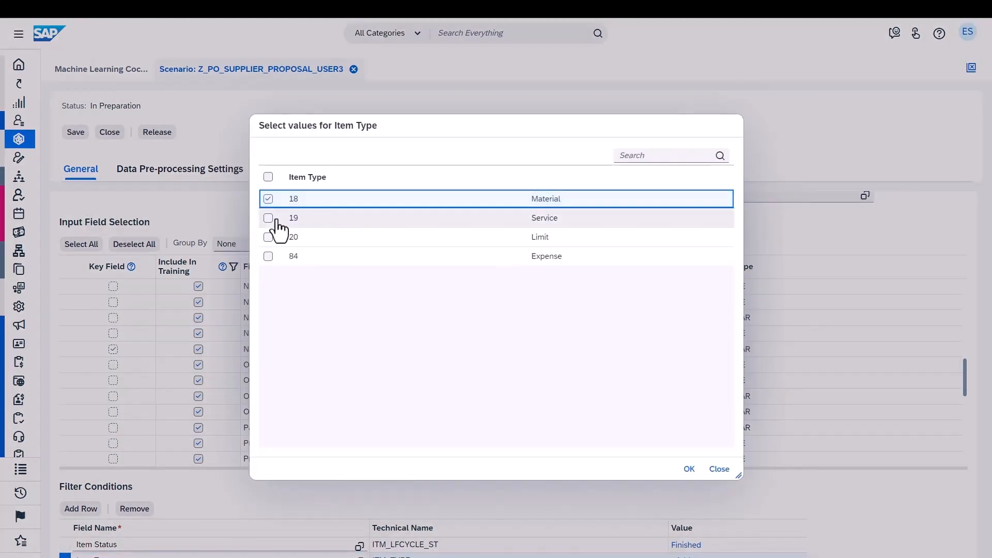
left_click(268, 219)
left_click(269, 255)
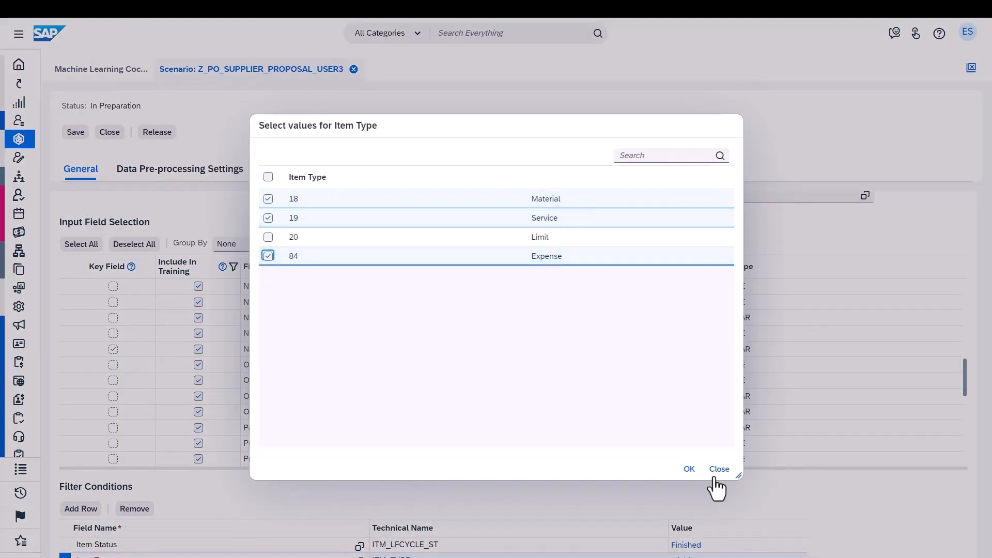
left_click(689, 469)
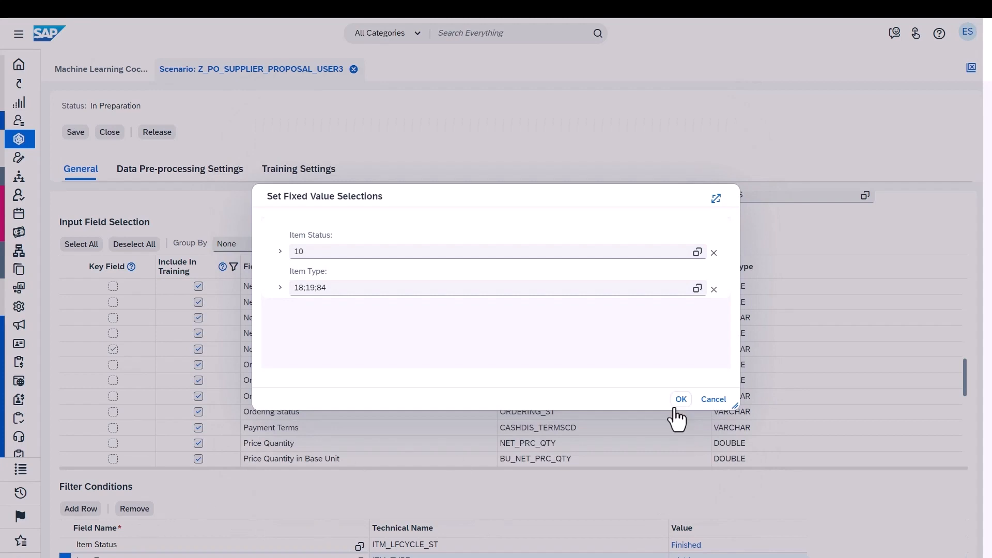
left_click(680, 399)
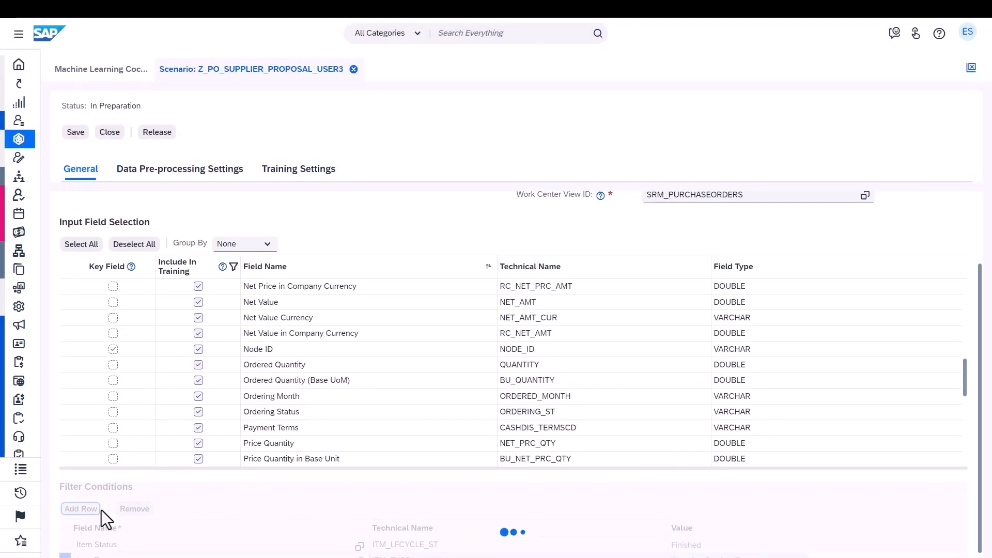
Add a third filter condition row and choose the Delivery Status characteristic as its field
left_click(90, 510)
left_click(359, 546)
type("delivery status")
left_click(474, 278)
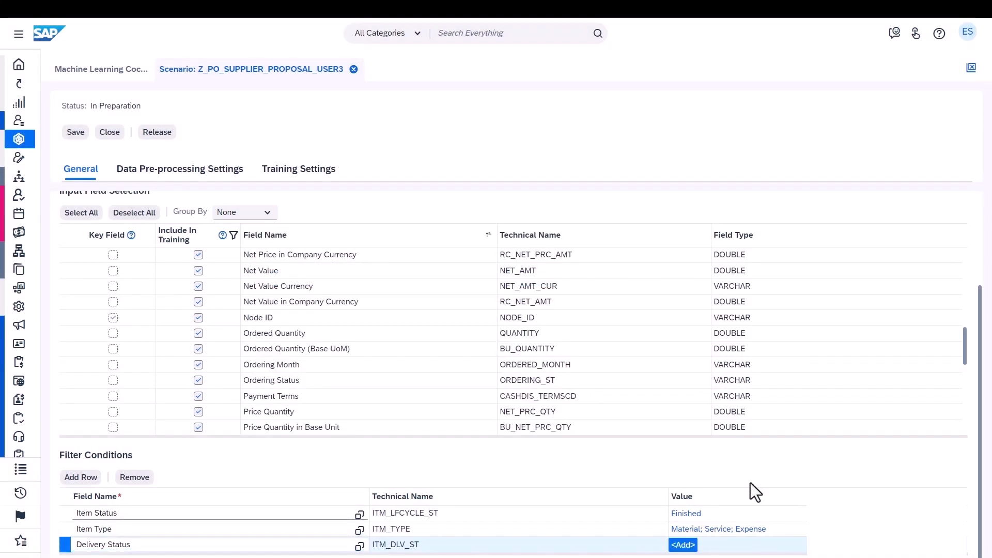
Set the Delivery Status filter condition to the fixed value Delivered
left_click(683, 545)
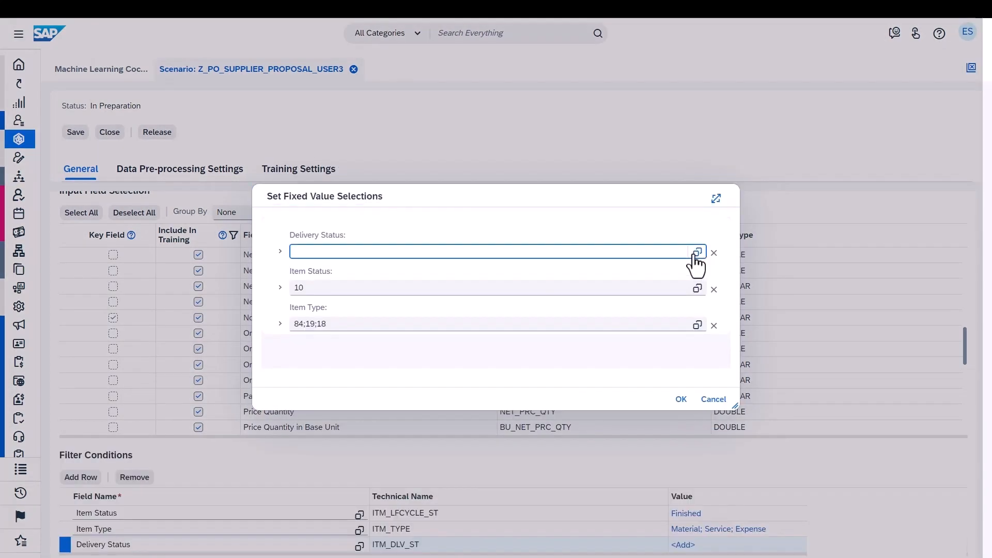
left_click(697, 251)
left_click(267, 236)
left_click(690, 469)
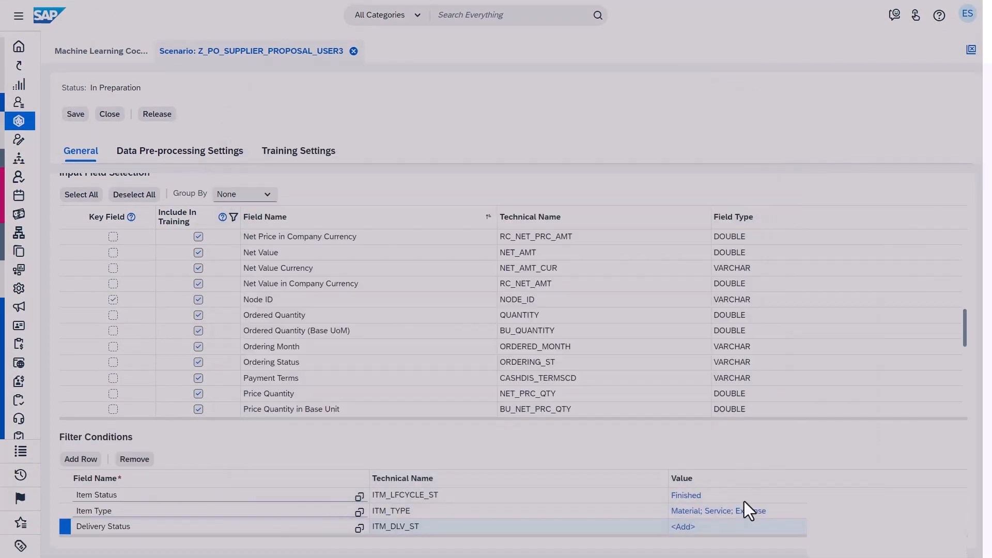
Add a Date Part Split row in the data pre-processing settings and choose Delivery Date From as its field
scroll(799, 456, "up", 2)
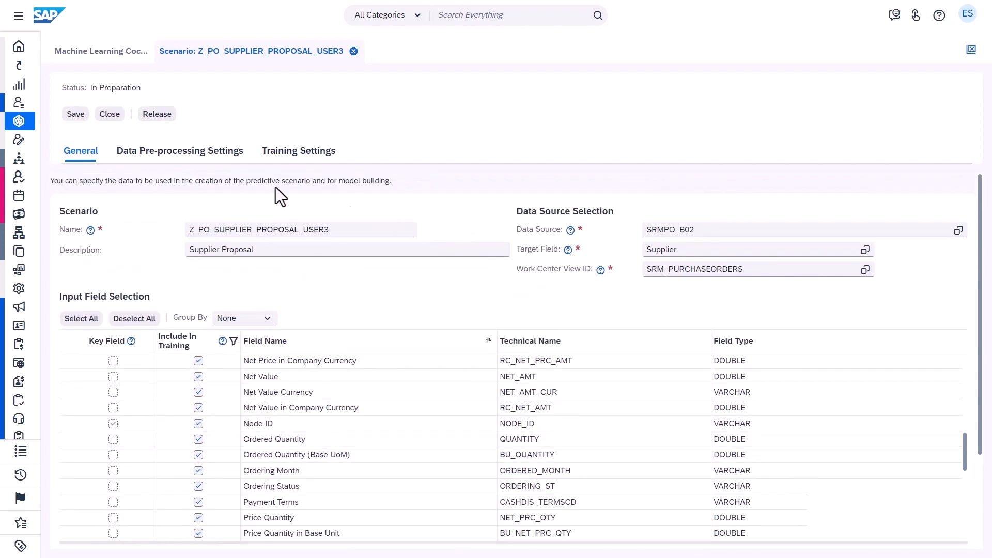
left_click(212, 152)
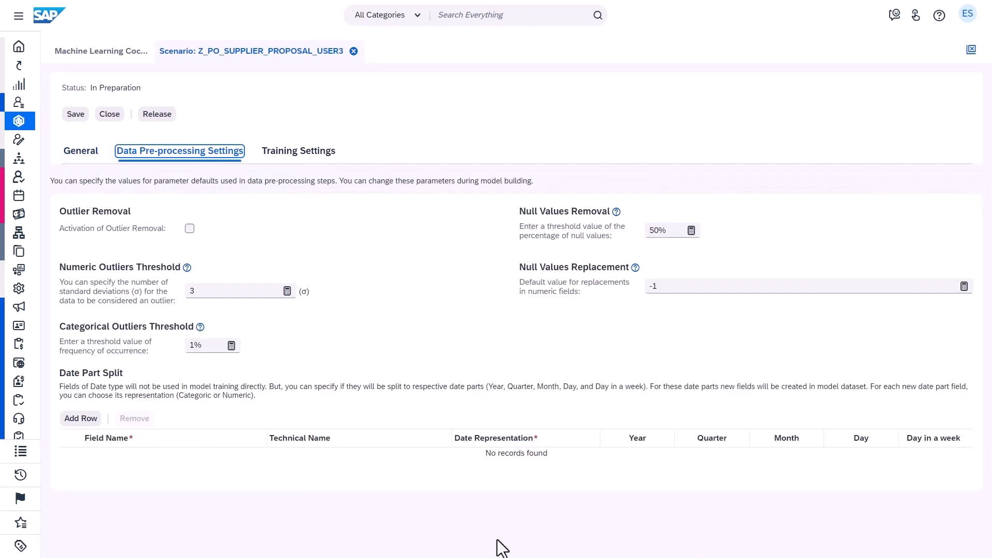
left_click(81, 419)
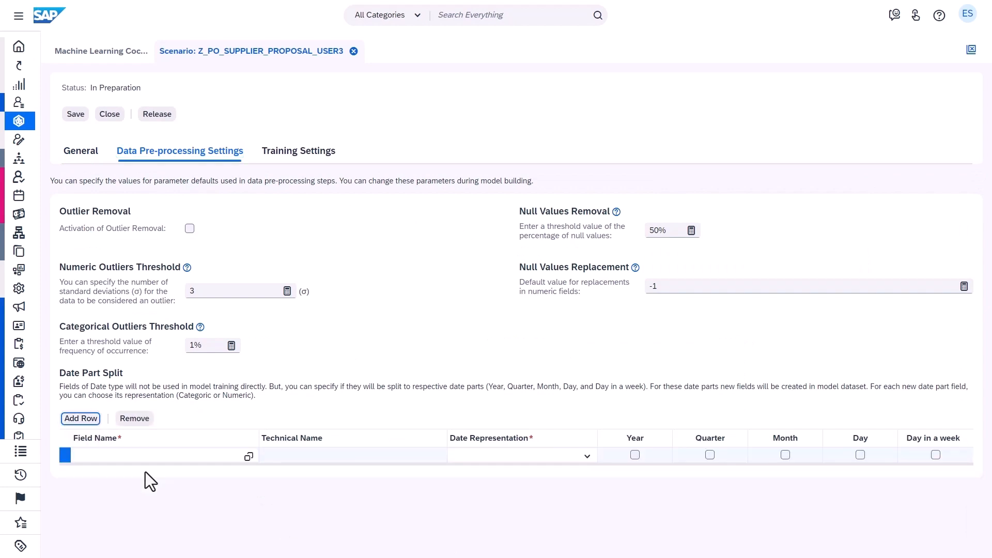
left_click(248, 457)
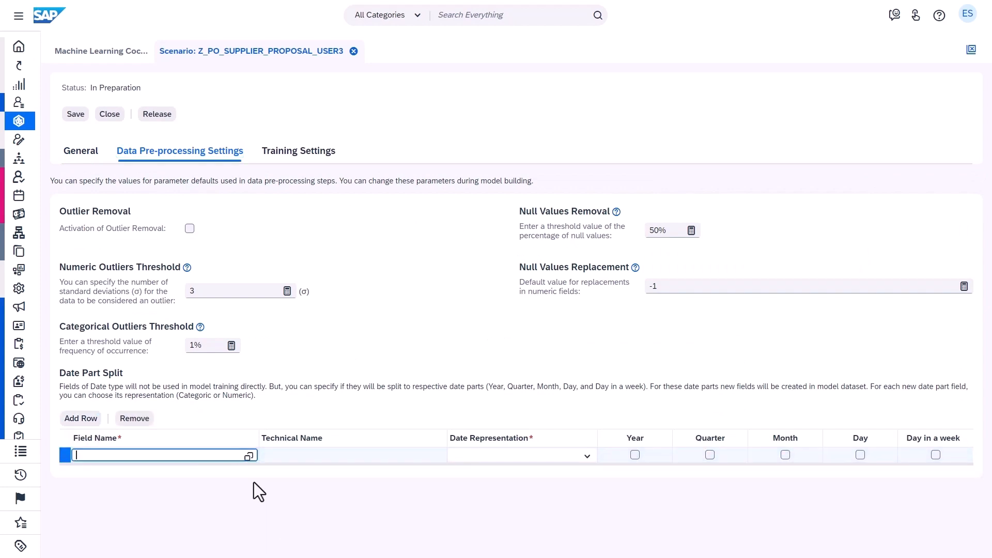
left_click(370, 255)
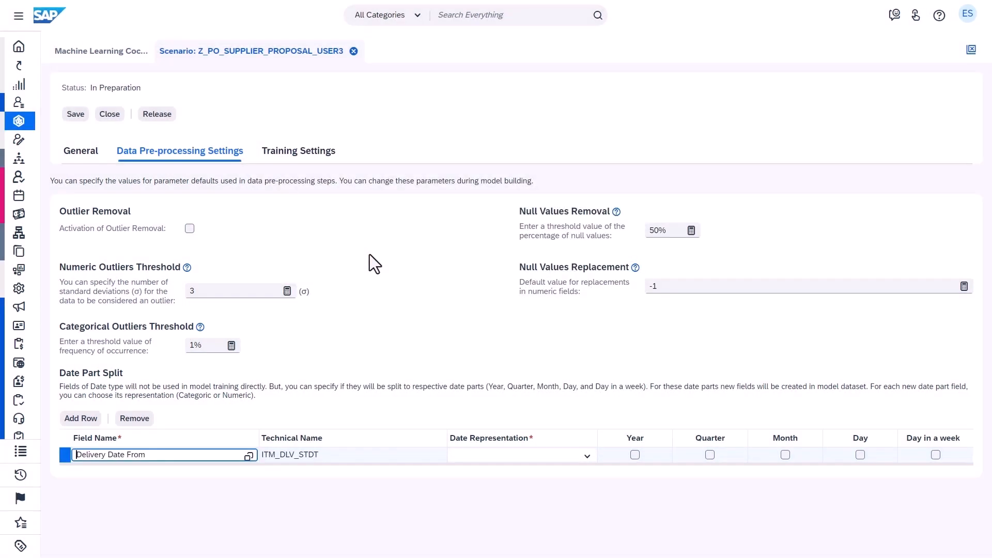
Set the Delivery Date From representation to Categoric and split it into Quarter, Month and Day in a week
left_click(586, 456)
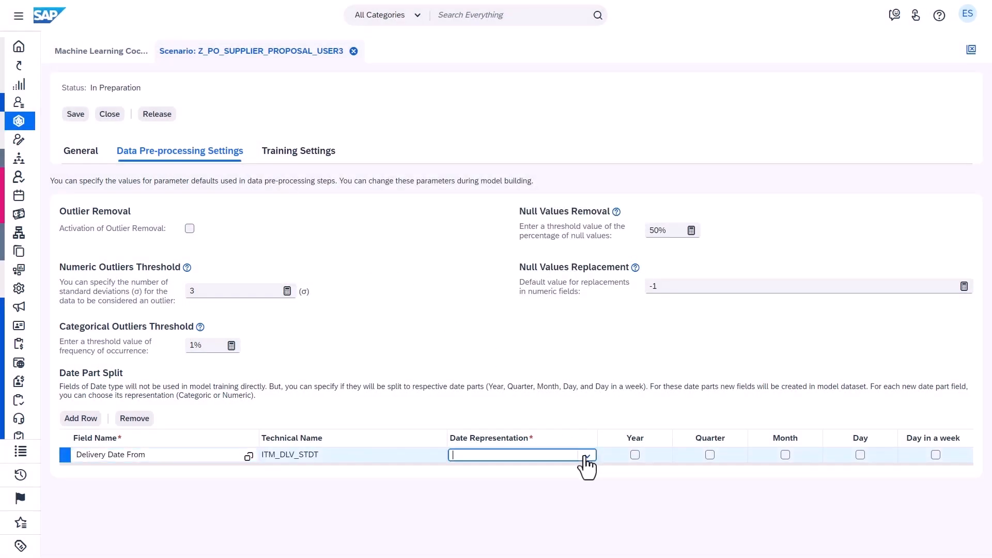
left_click(577, 470)
left_click(710, 455)
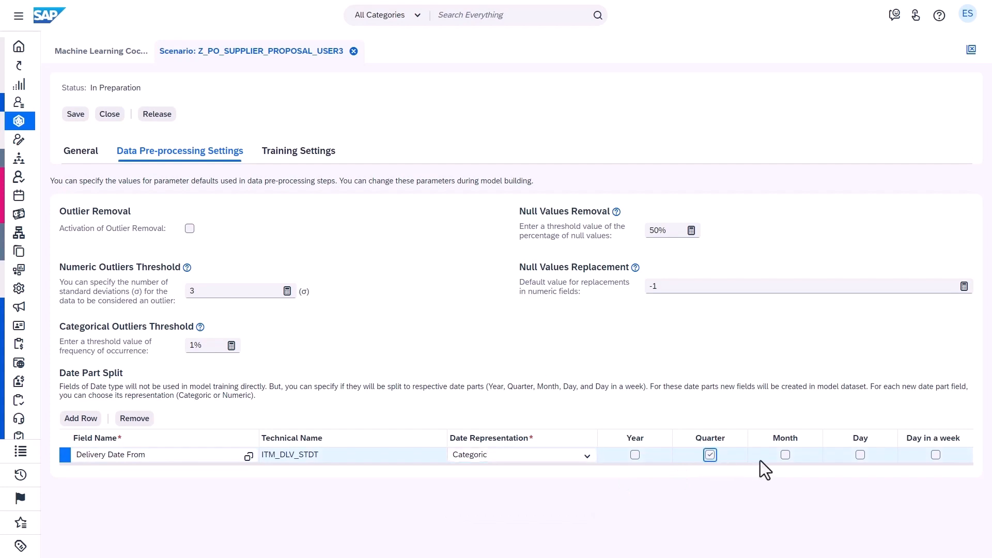
left_click(785, 457)
left_click(934, 456)
Set the training algorithm to Hybrid Gradient Boosting Tree with the Stratified partition method and save the scenario
left_click(305, 154)
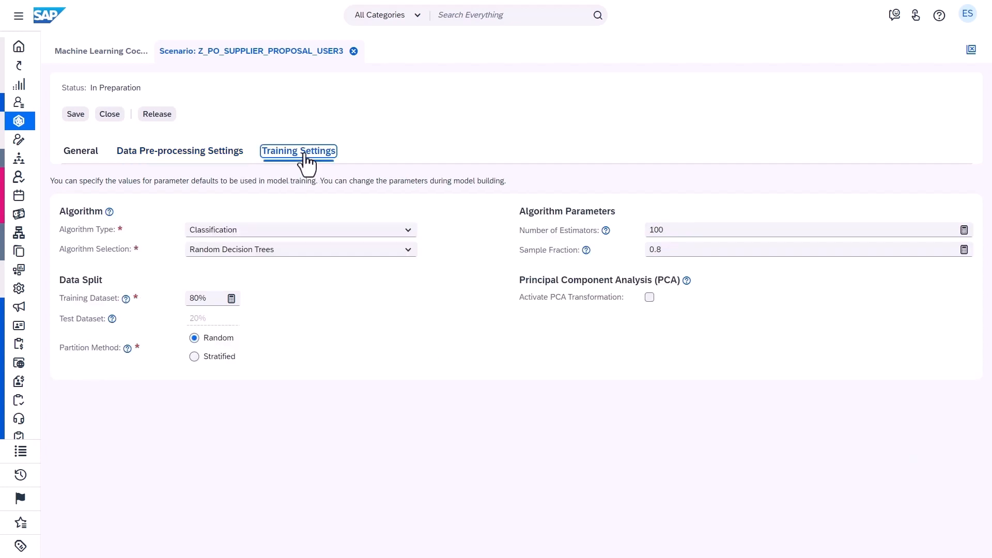
left_click(404, 249)
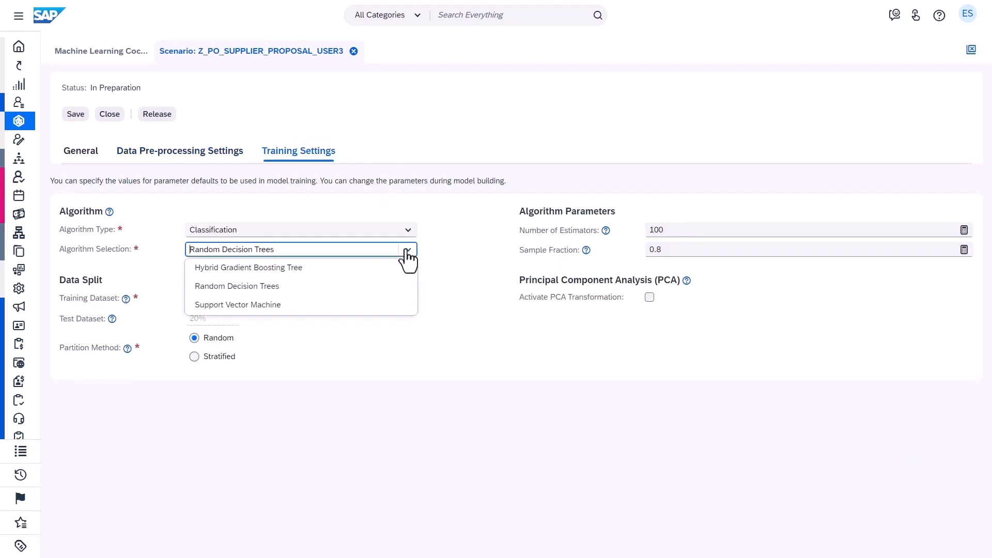
left_click(382, 267)
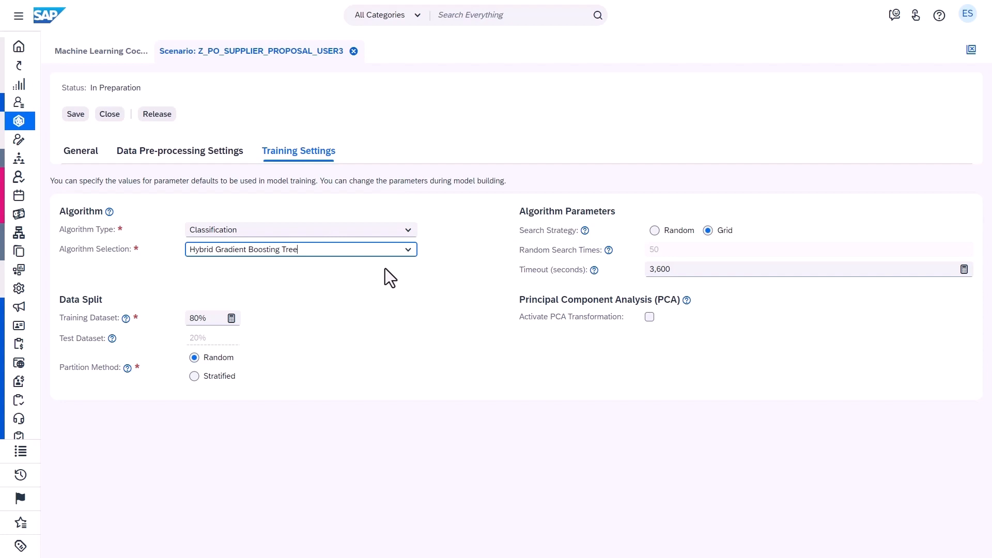
left_click(195, 377)
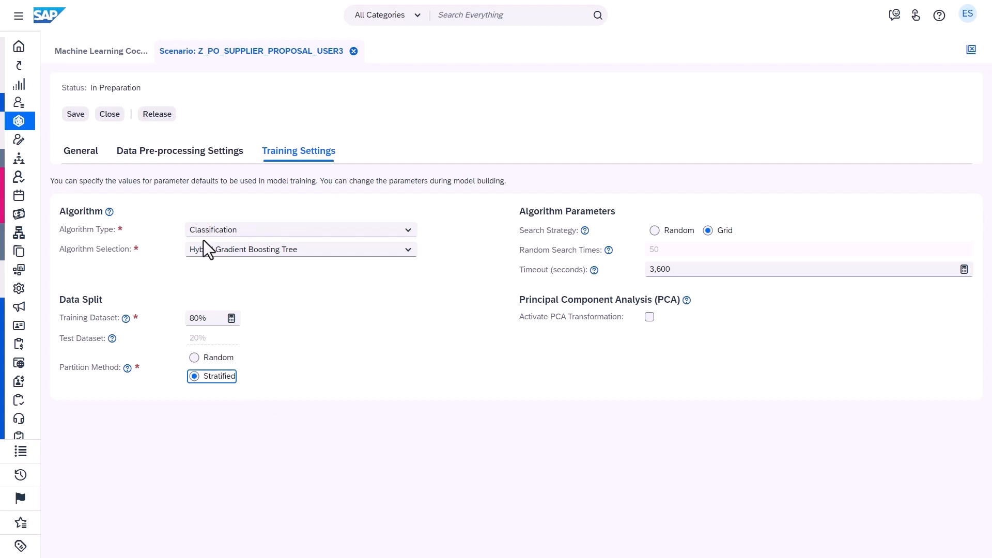
left_click(76, 115)
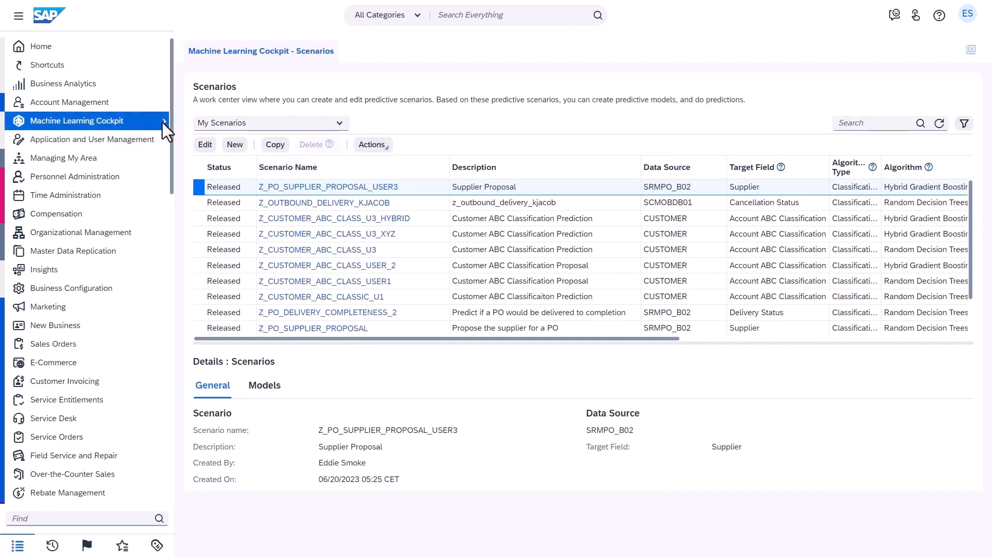
Create a model named Z_PO_Supplier_Proposal_User3, described as Supplier Proposal, based on the scenario Z_PO_SUPPLIER_PROPOSAL_USER3
mouse_move(152, 122)
left_click(209, 138)
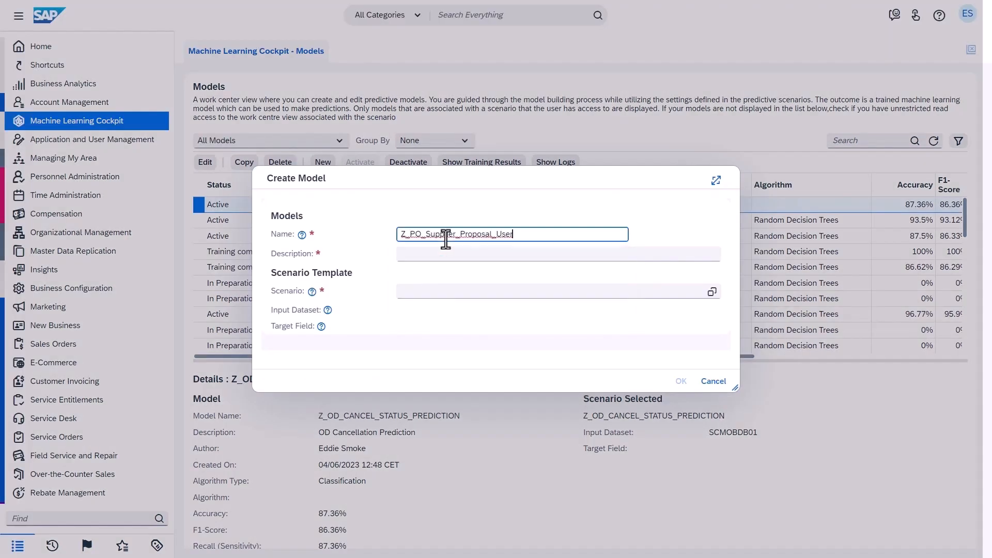
left_click(456, 253)
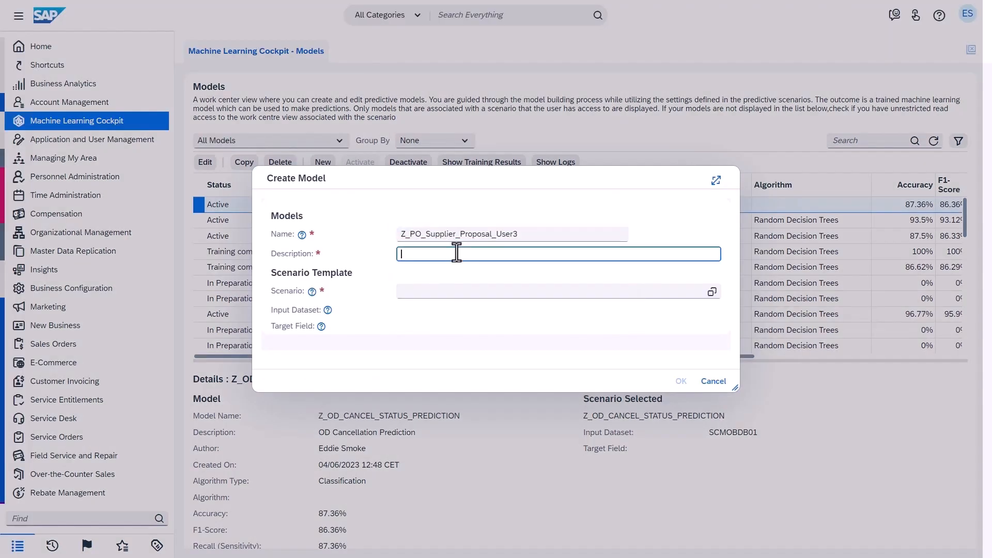
left_click(455, 291)
type("Z_PO_Supplier_Proposal_User3")
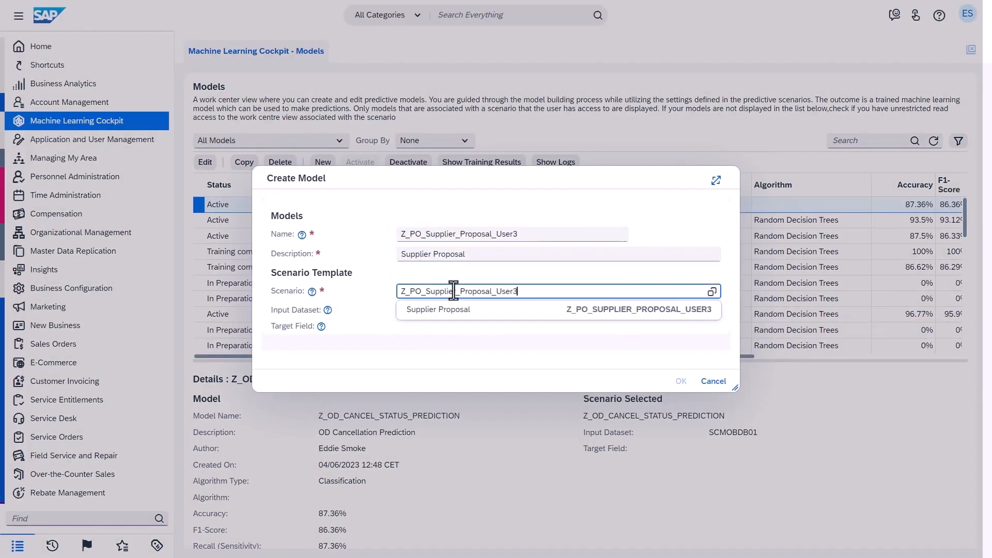
left_click(440, 310)
left_click(681, 380)
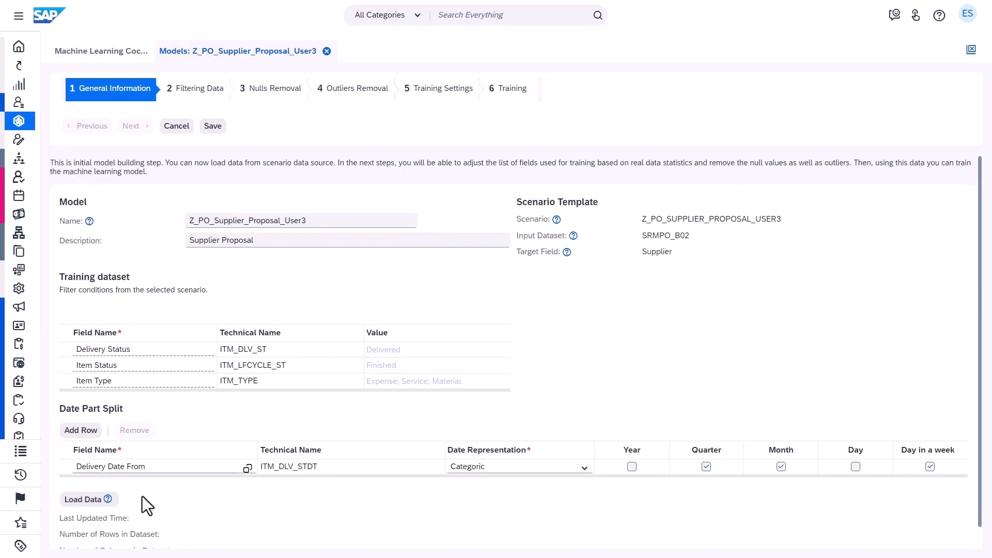
Load the model's training data and apply the filter conditions to the selected data
scroll(140, 495, "down", 1)
left_click(83, 480)
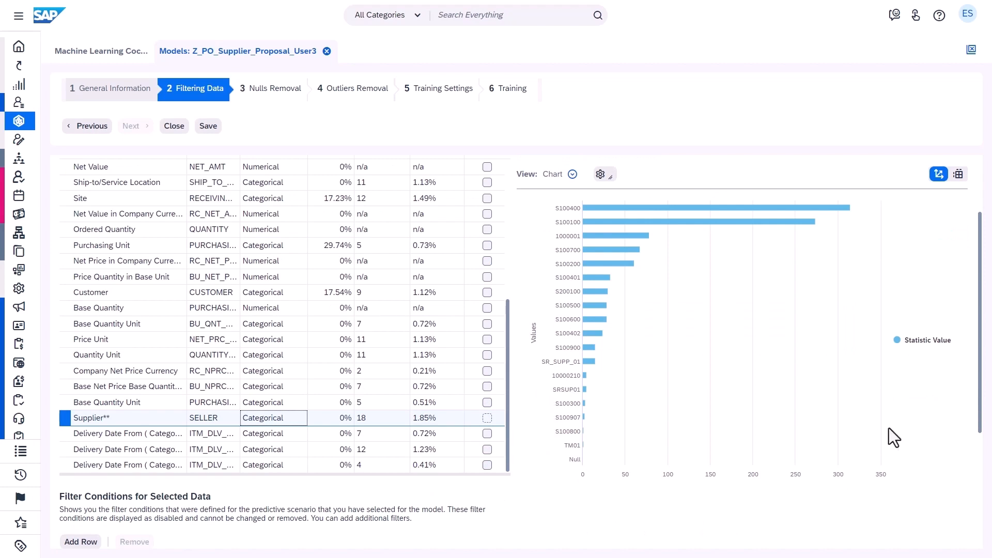
scroll(978, 443, "down", 3)
scroll(980, 450, "down", 1)
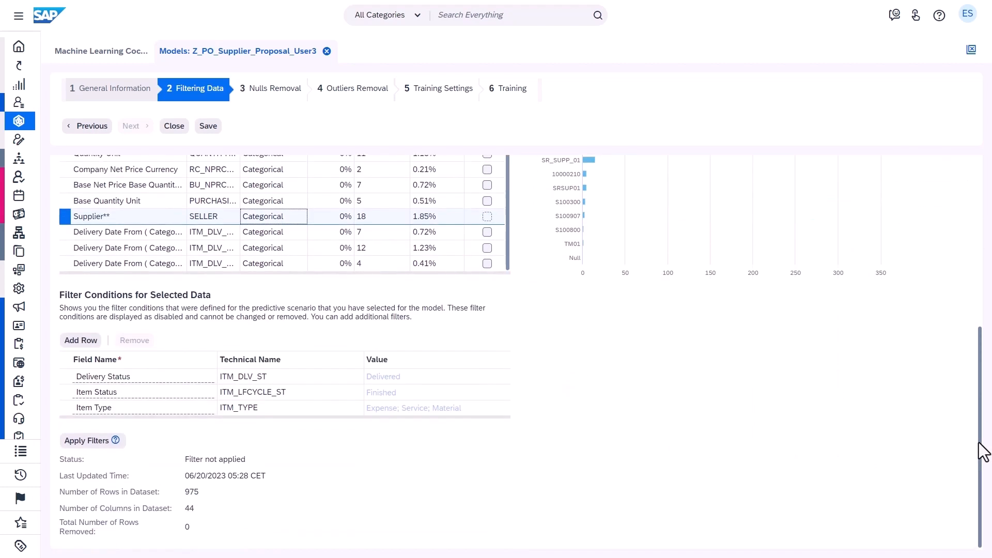
left_click(87, 444)
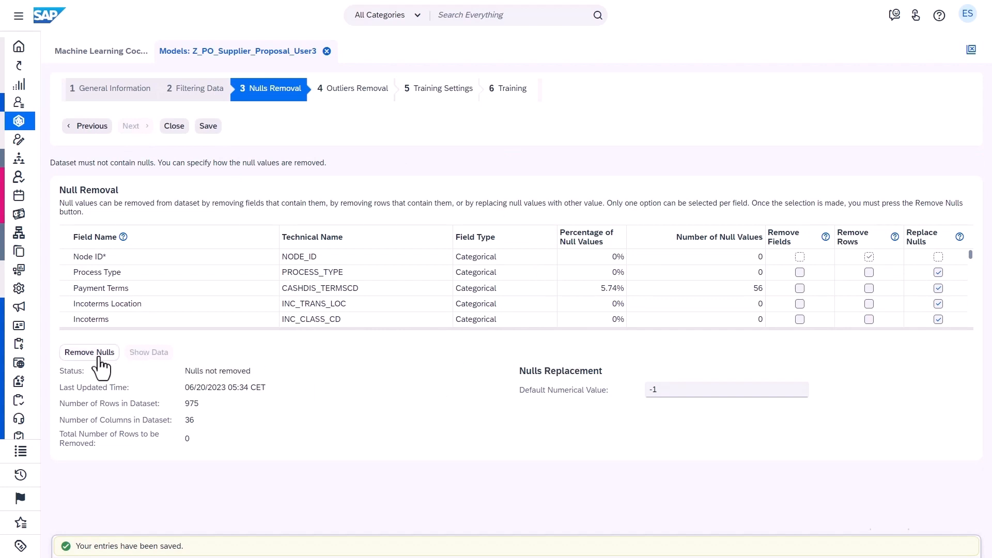
Remove the null values from the dataset and activate outlier removal for the model
left_click(72, 355)
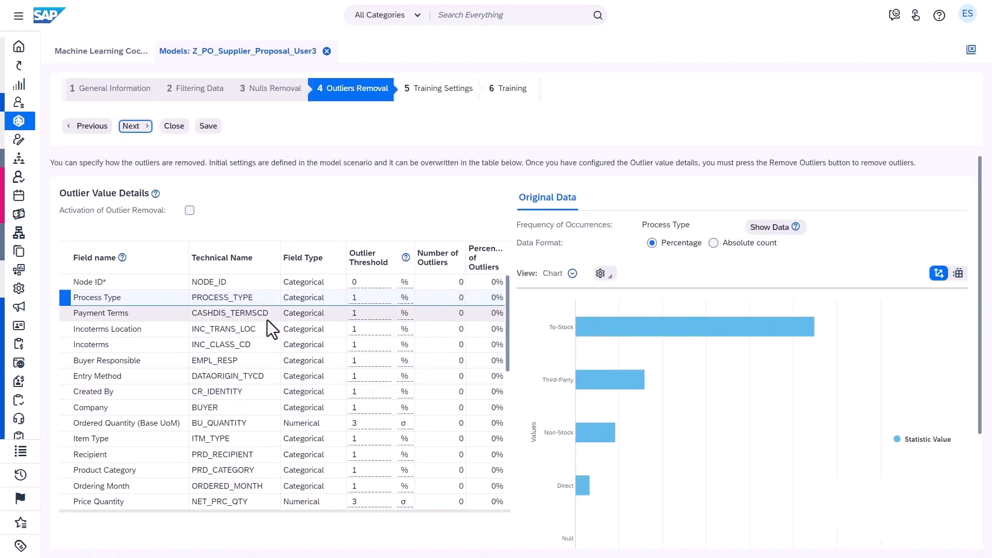
left_click(257, 305)
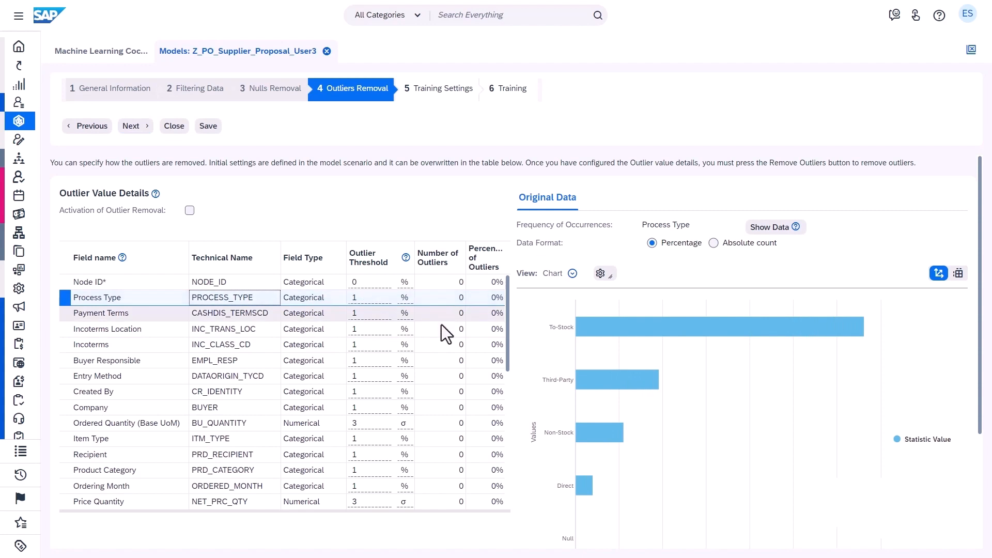
left_click(190, 211)
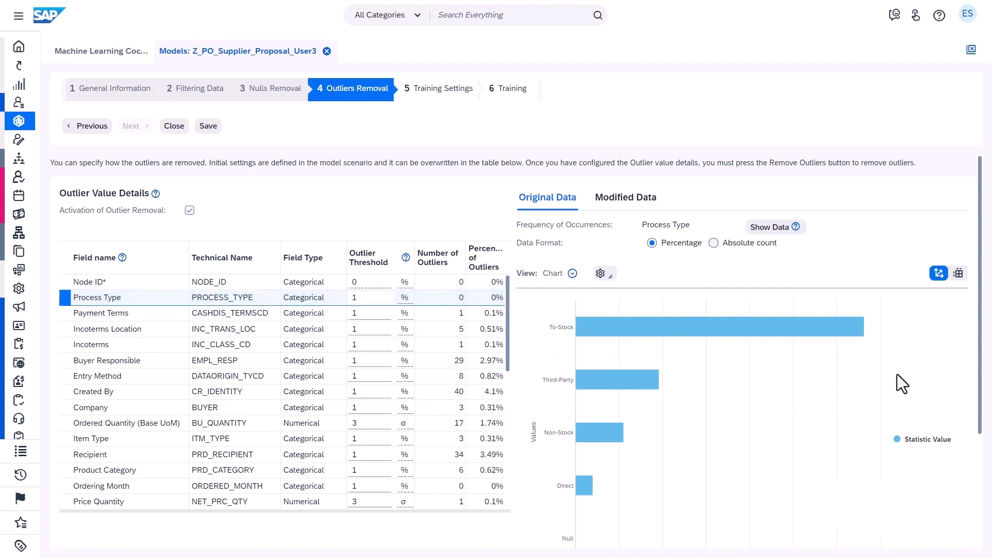
Sort the outlier details by number of outliers in descending order and examine the Base Quantity frequency chart
left_click_drag(980, 400, 986, 519)
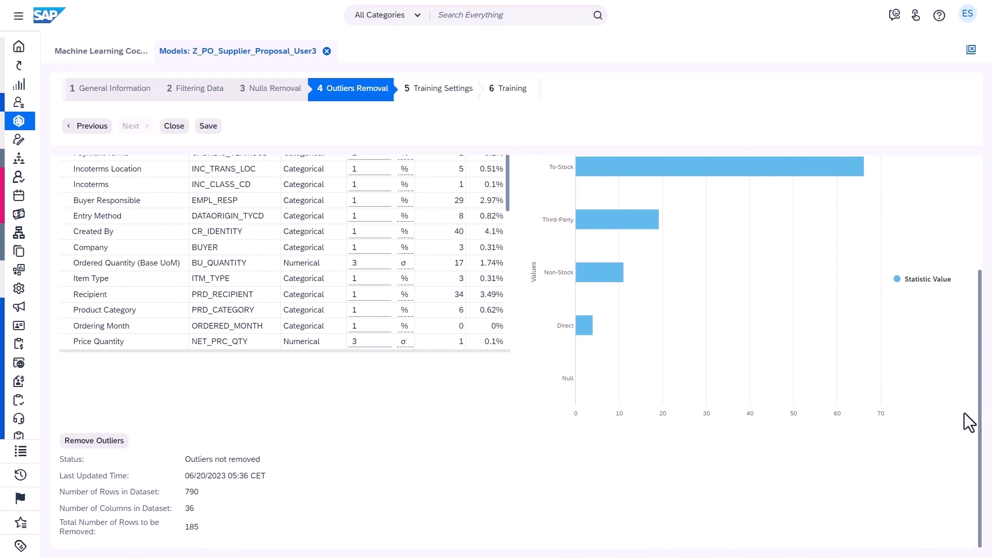
scroll(961, 336, "up", 3)
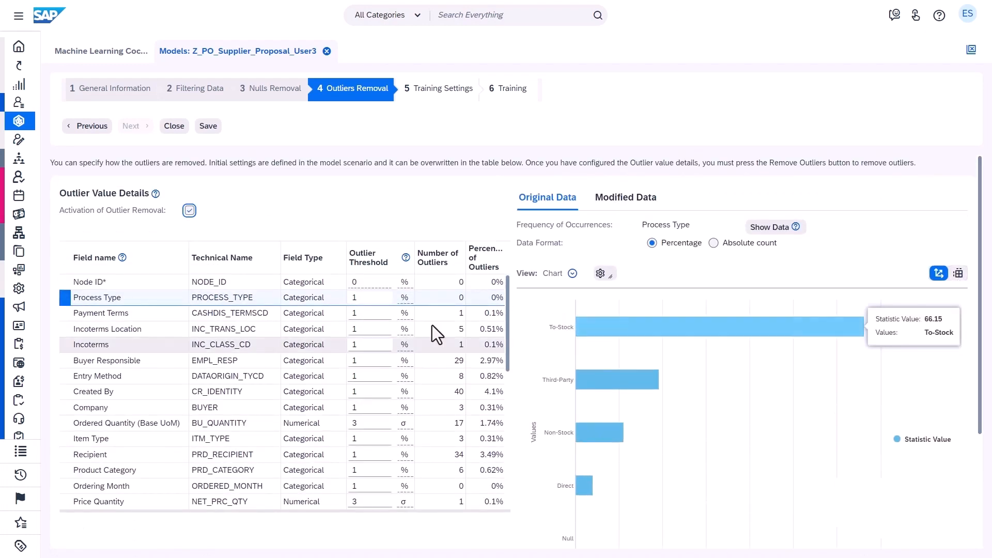
left_click(451, 255)
left_click(467, 301)
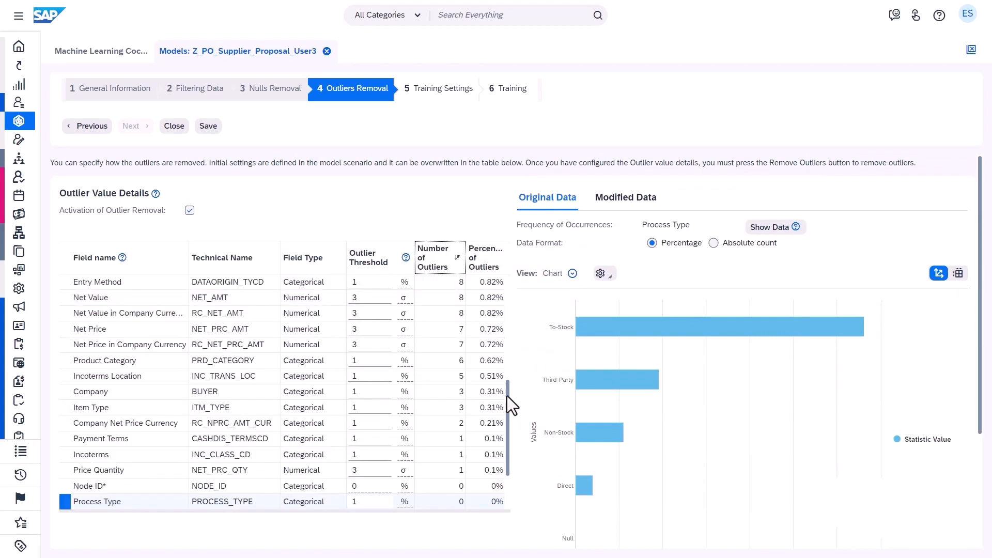
left_click_drag(510, 396, 513, 273)
left_click(438, 297)
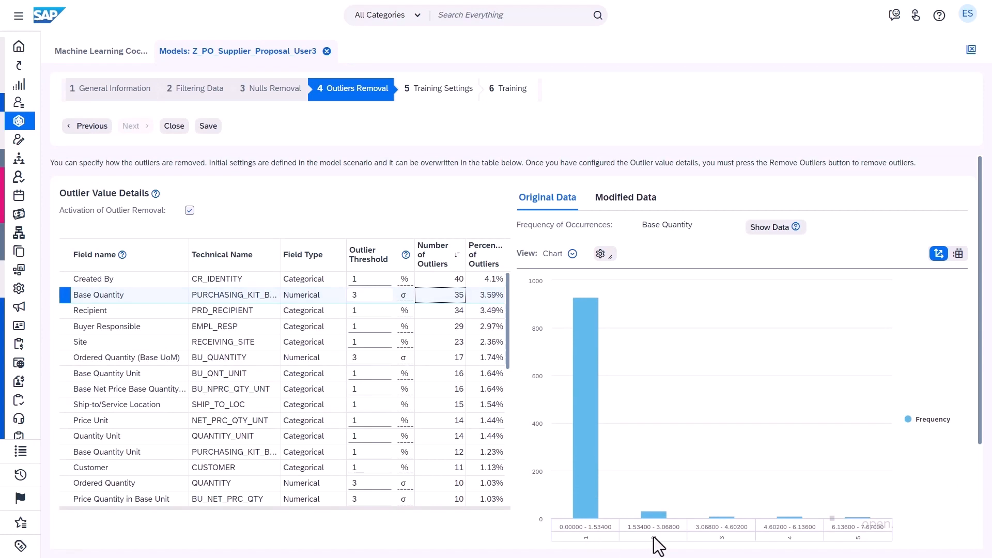
Return to the nulls removal stage and mark the Created By and Base Quantity fields for removal
left_click(82, 127)
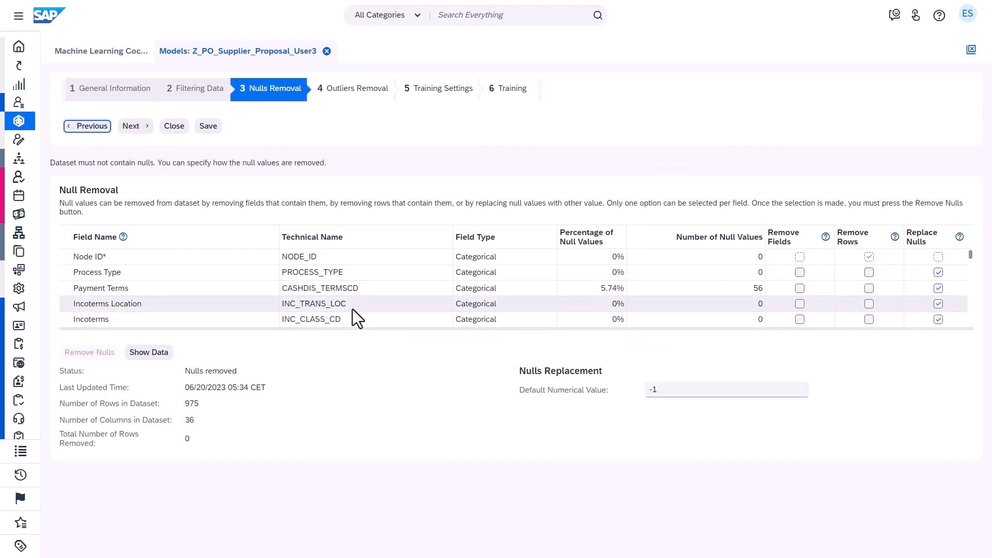
left_click(171, 241)
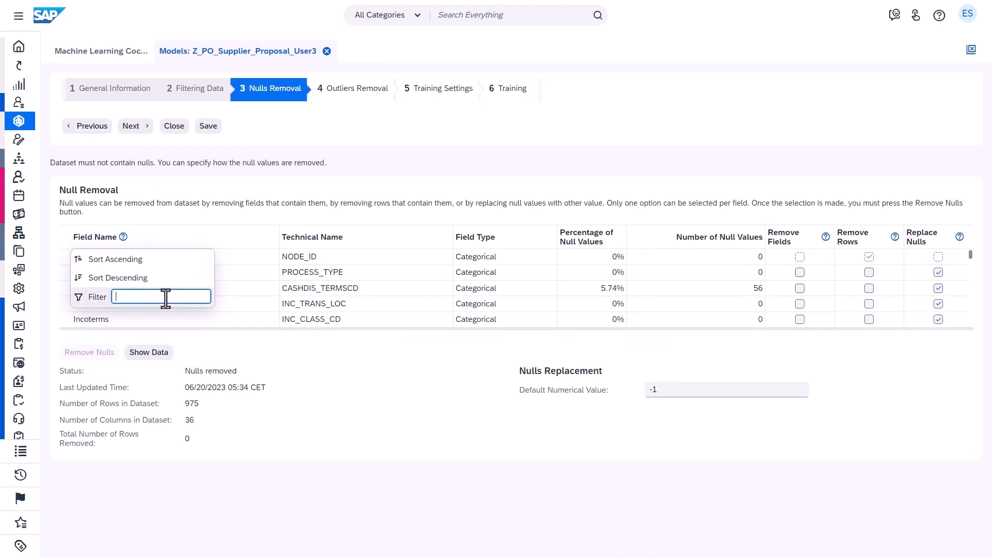
type("Created By")
key("Return")
left_click(800, 257)
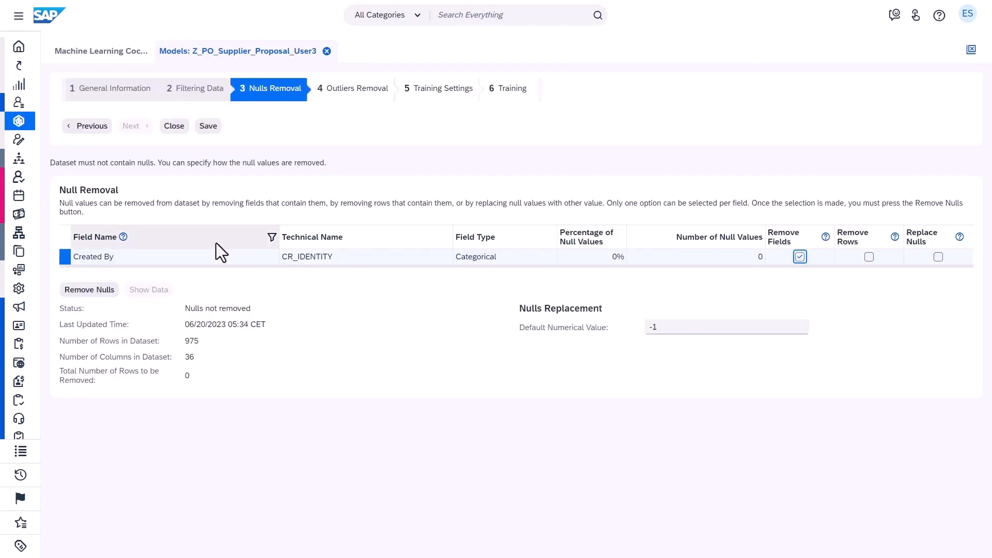
left_click(207, 237)
type("Base Quantity")
key("Return")
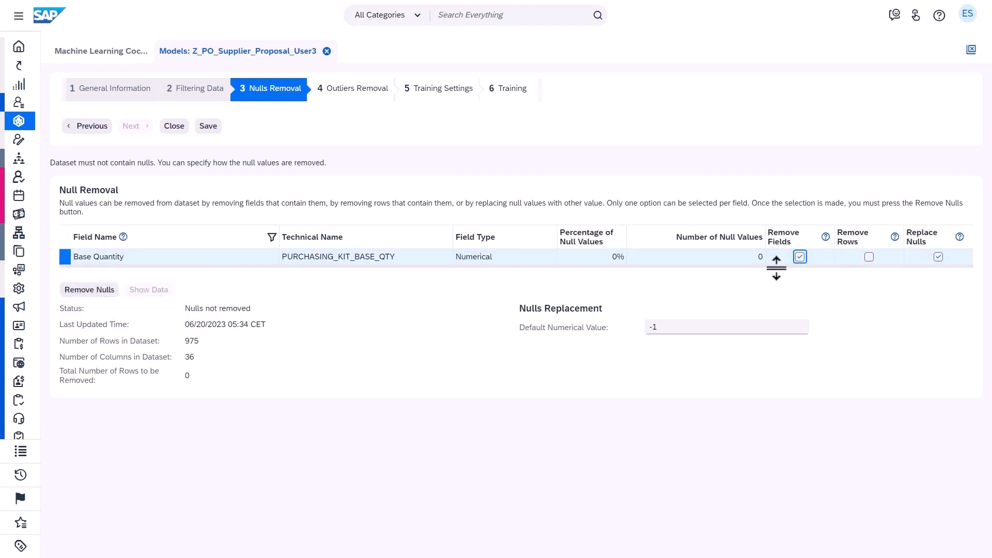
Mark the Recipient and Buyer Responsible fields for removal and remove the nulls from the dataset
left_click(181, 238)
type("Recipient")
key("Return")
left_click(800, 257)
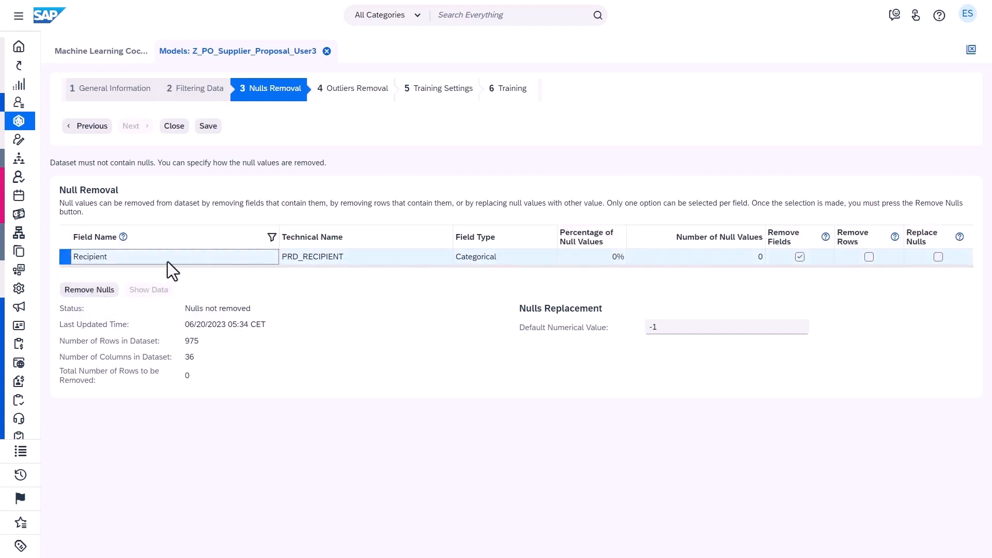
left_click(173, 237)
type("Buyer Responsible")
key("Return")
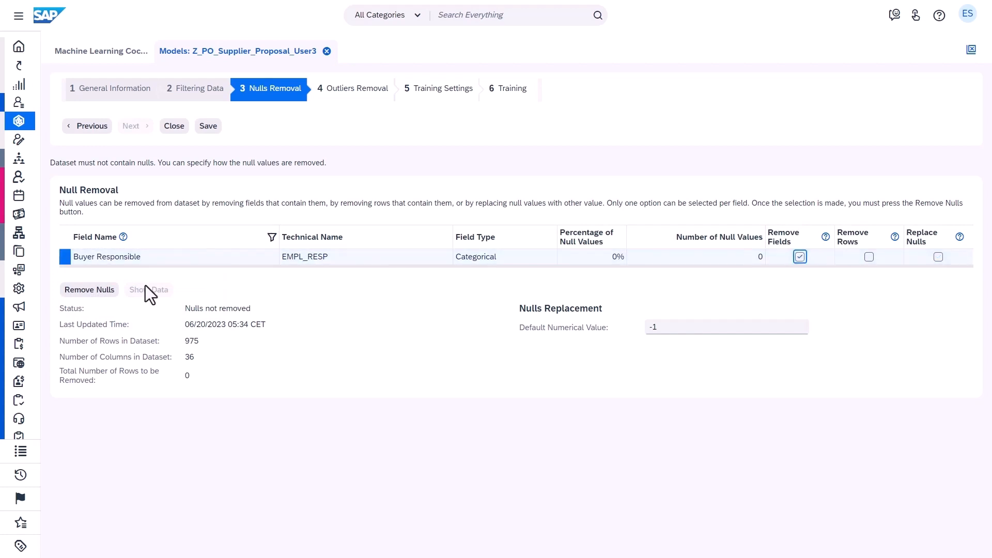
left_click(90, 290)
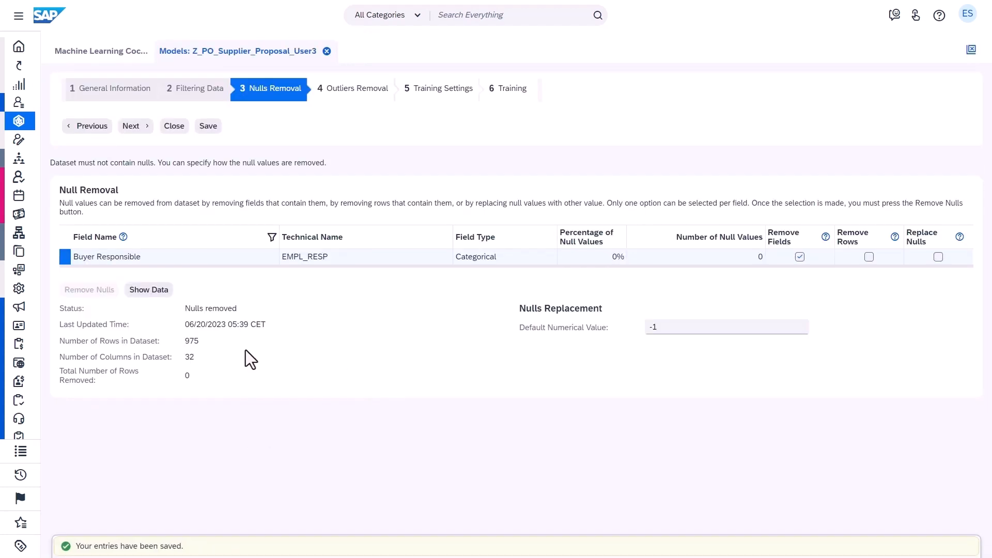
Set outlier thresholds of 0.1% for Site and Base Quantity Unit and 10 for numerical fields such as Ordered Quantity and Net Price, and remove the outliers
left_click(136, 128)
left_click(374, 279)
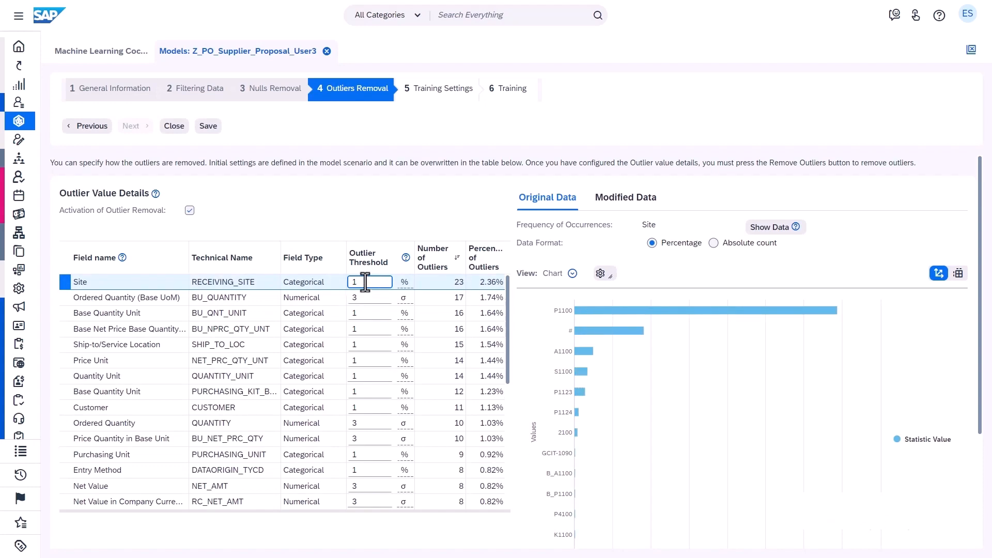
left_click(370, 297)
type("10")
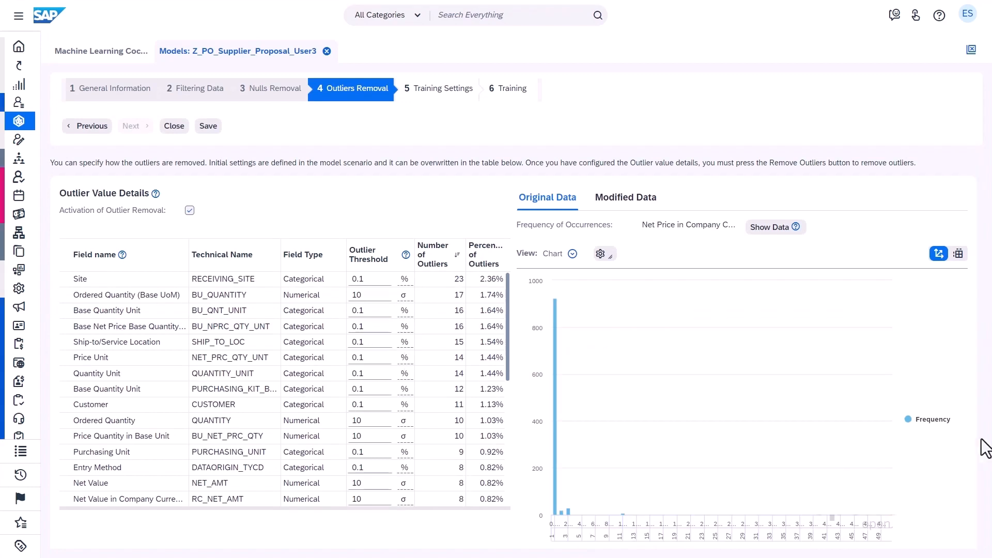
scroll(984, 447, "down", 5)
left_click(93, 441)
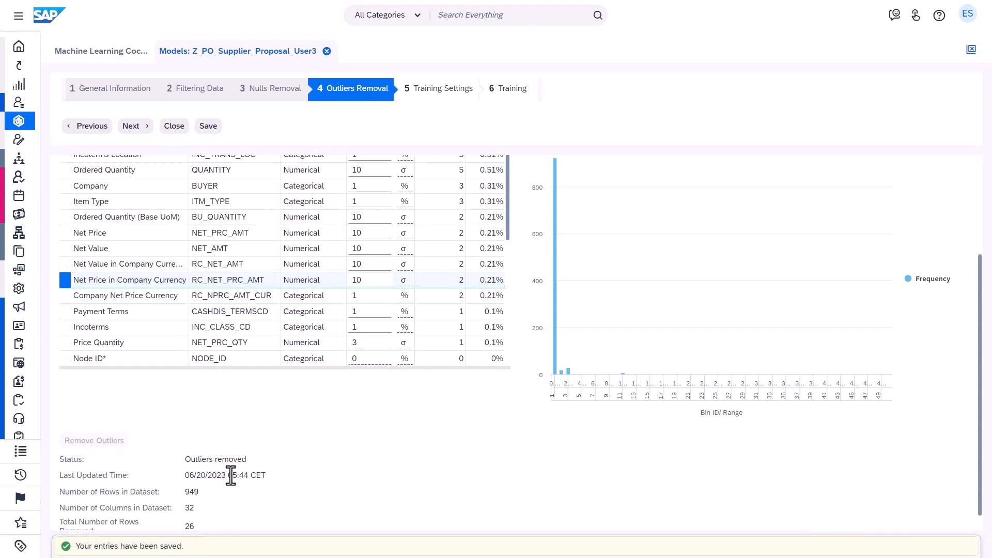
scroll(222, 310, "up", 5)
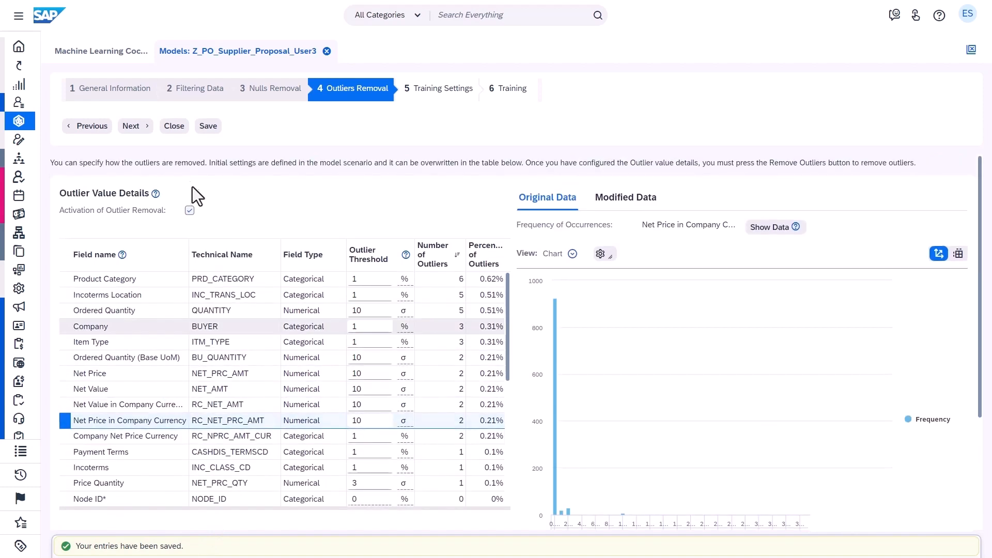
Change the training dataset percentage in the data split and train the model
left_click(131, 126)
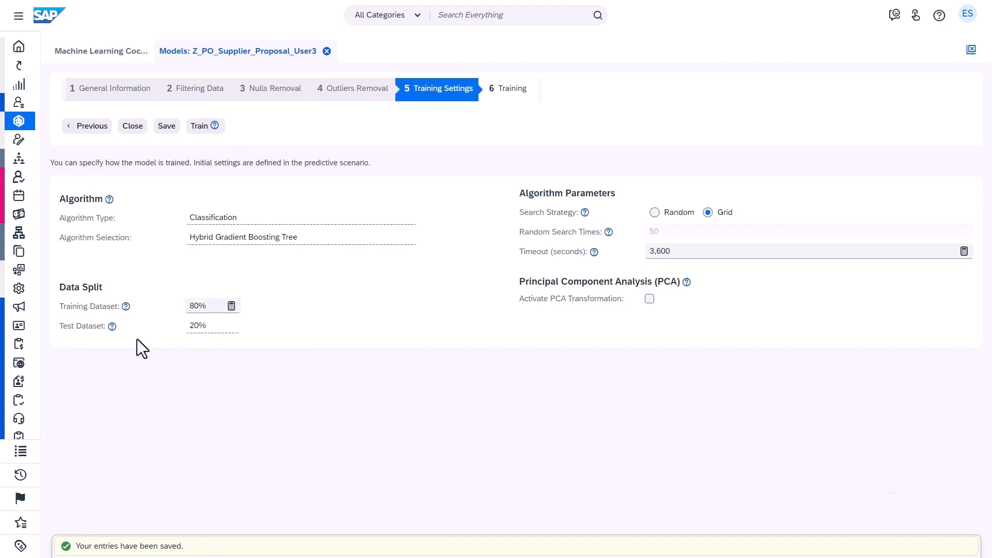
left_click(194, 306)
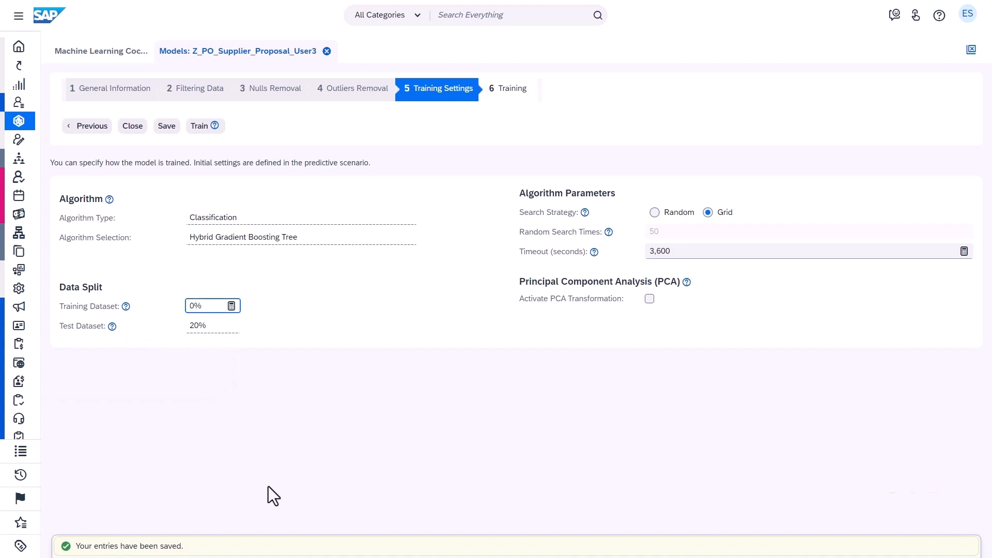
left_click(189, 330)
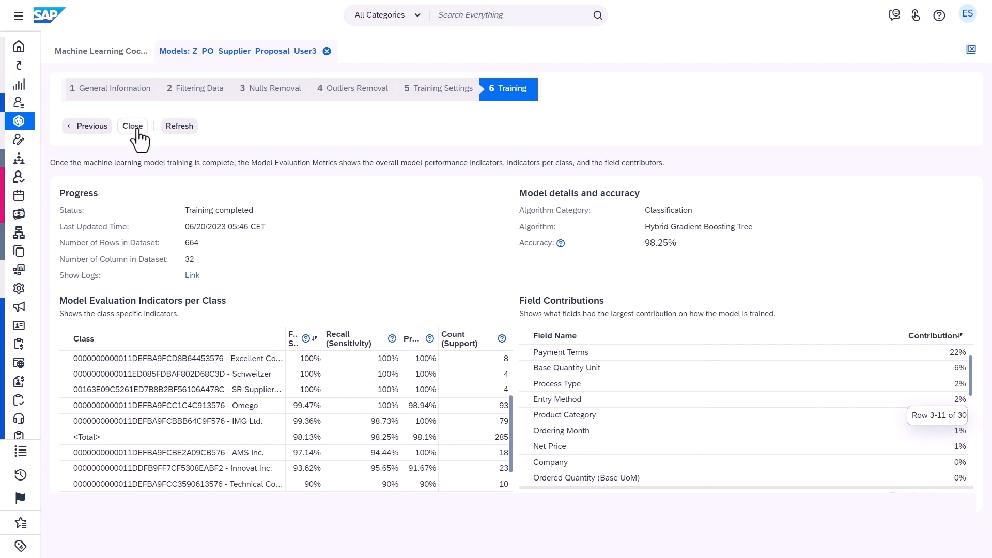
Close the training results and activate the model Z_PO_Supplier_Proposal_User3
left_click(135, 127)
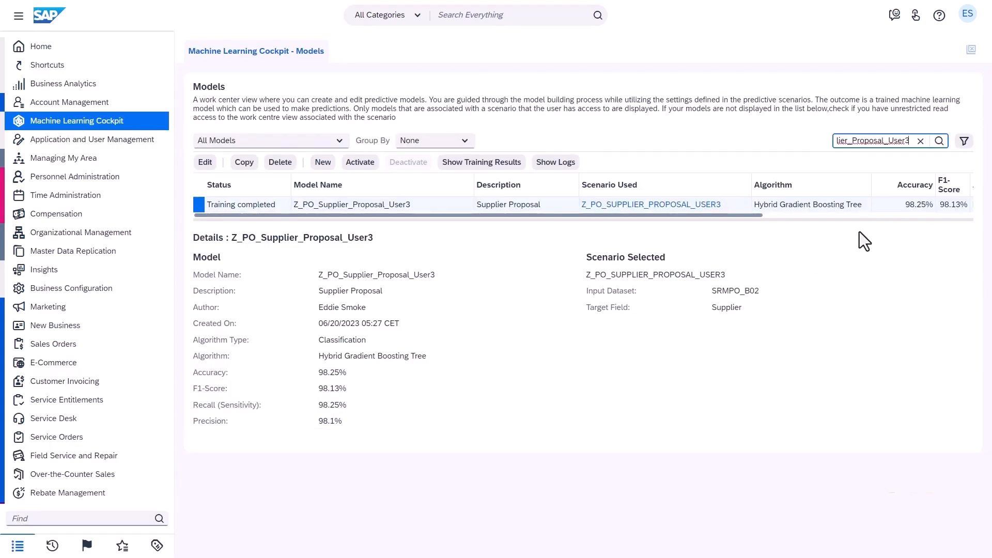
left_click(372, 165)
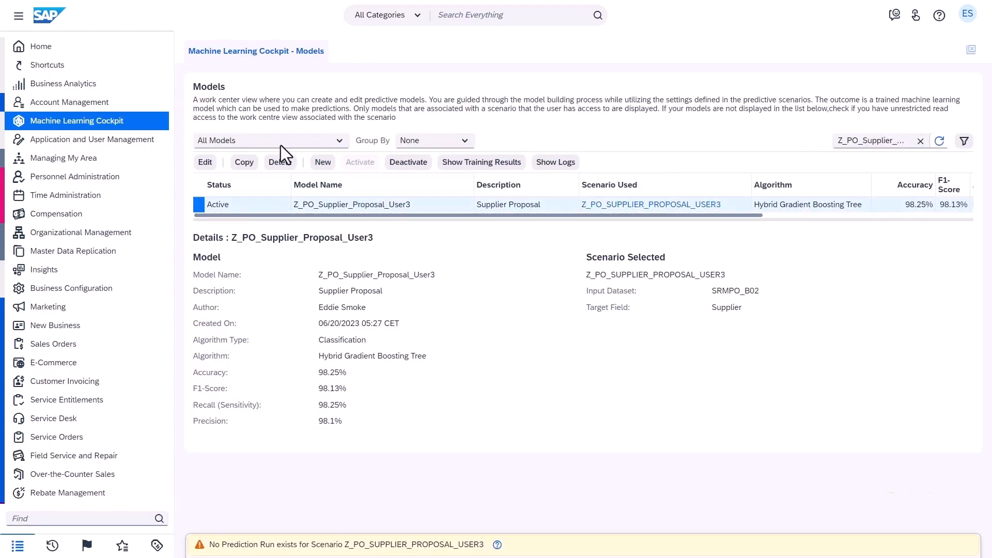
Create a new prediction run named Z_PO_Supplier_Proposal_User3 with the description Supplier Proposal
mouse_move(60, 122)
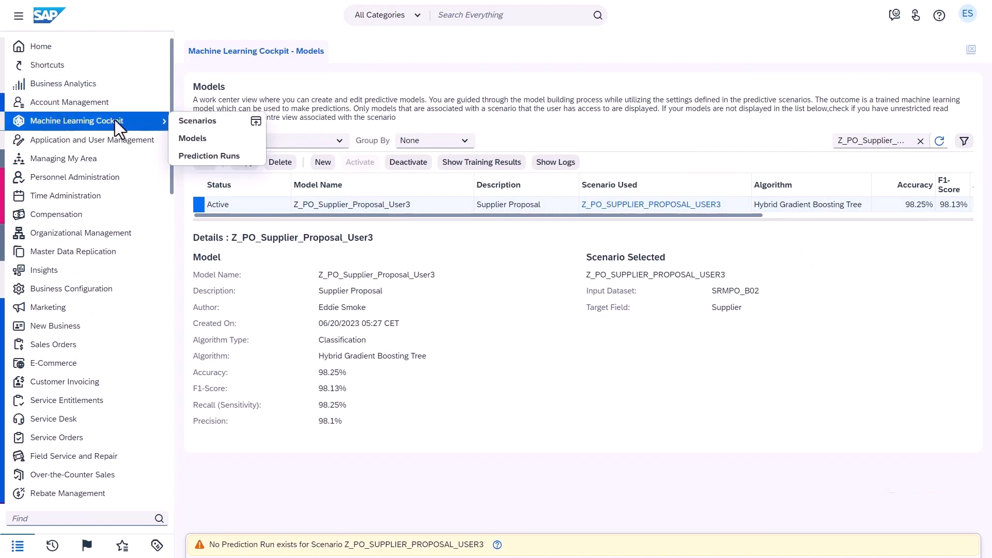
left_click(222, 156)
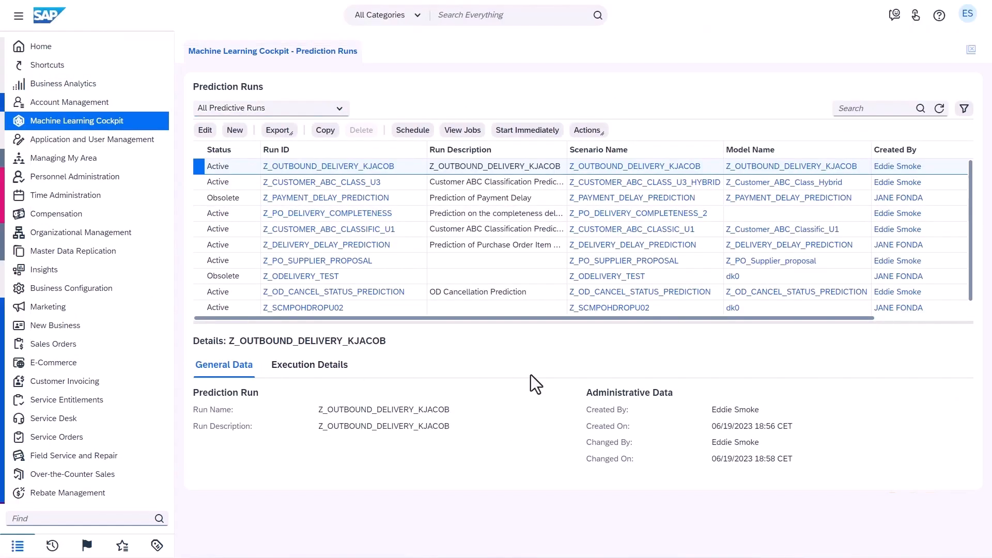
left_click(234, 132)
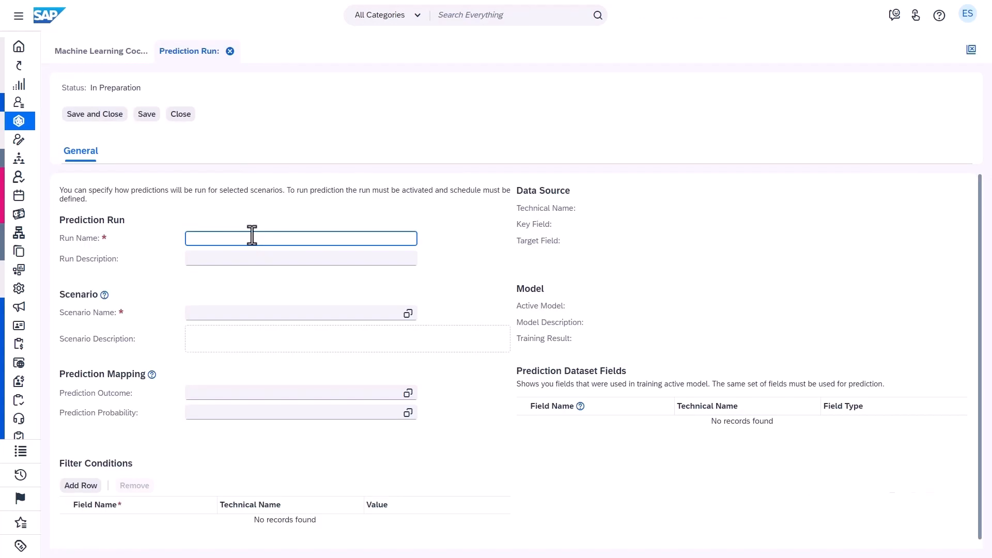
type("Z_PO_Supplier_Proposal_User")
type("3")
left_click(265, 258)
type("Su")
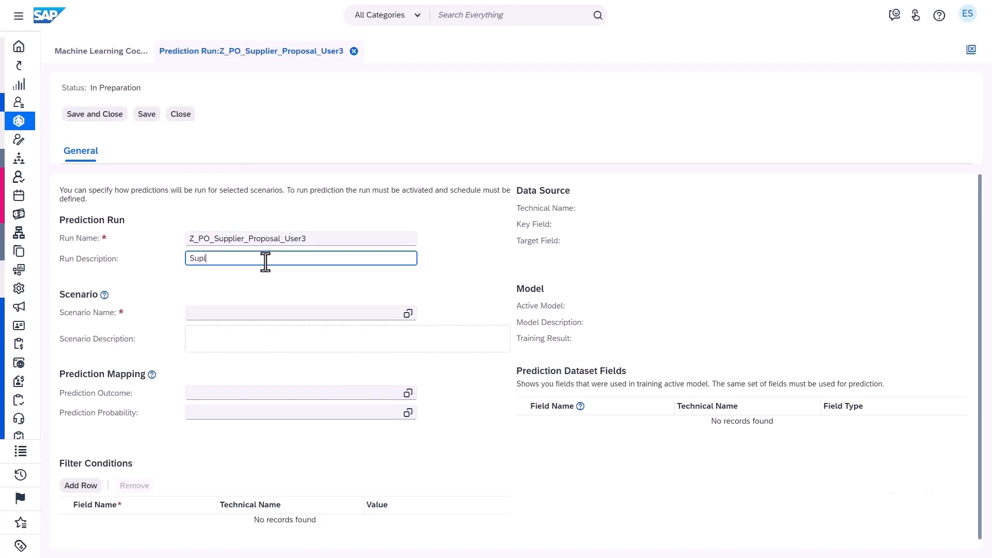
type("pplier Proposal")
Assign the scenario Z_PO_SUPPLIER_PROPOSAL_USER3 to the prediction run
left_click(265, 315)
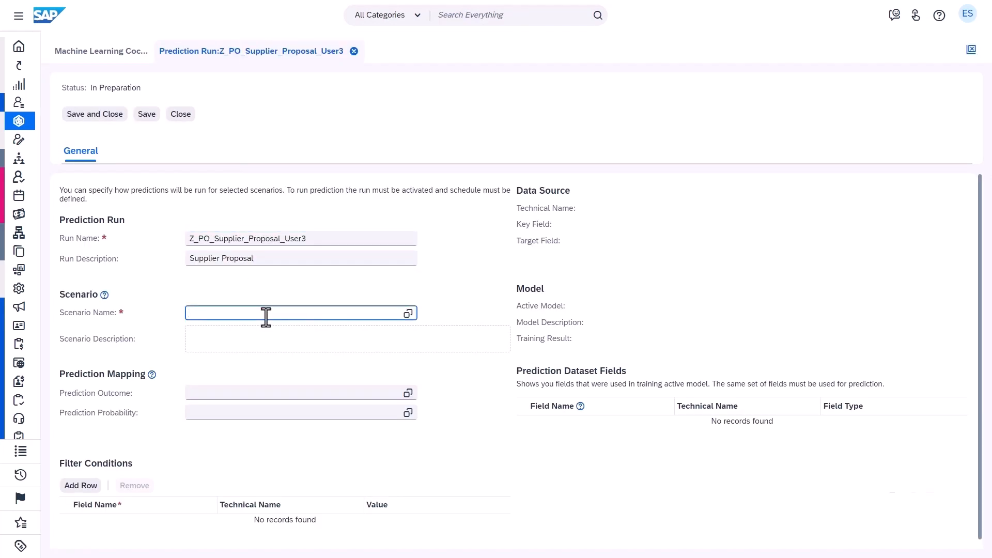
type("Z_PO_Supplier_Proposal_User3")
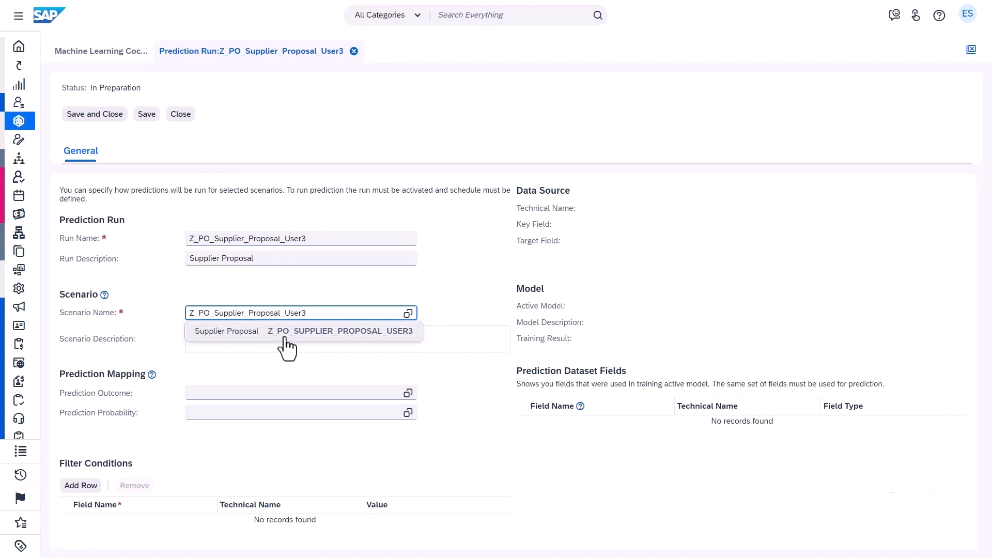
left_click(282, 333)
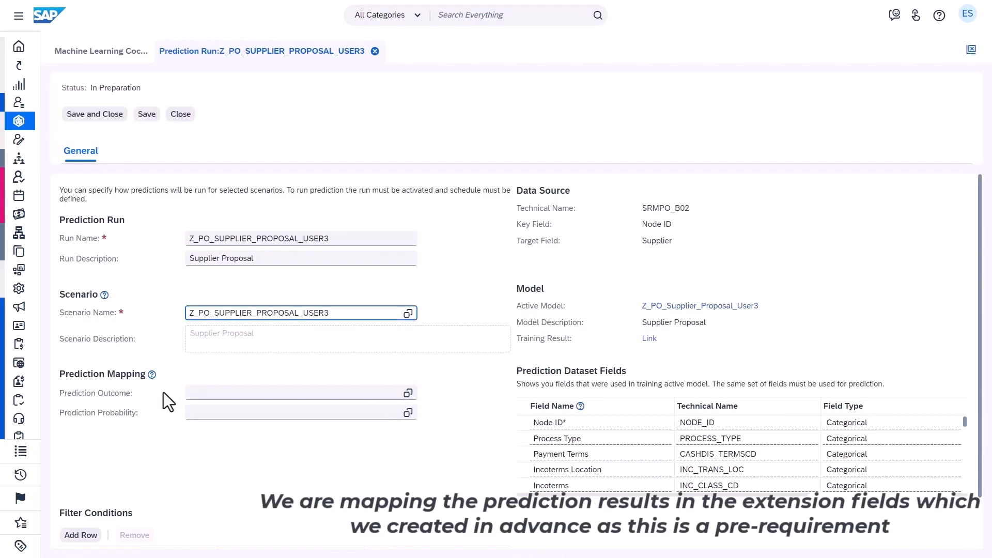
Map the prediction outcome to Proposed Supplier and the prediction probability to Probability of Proposed Supplier
left_click(408, 394)
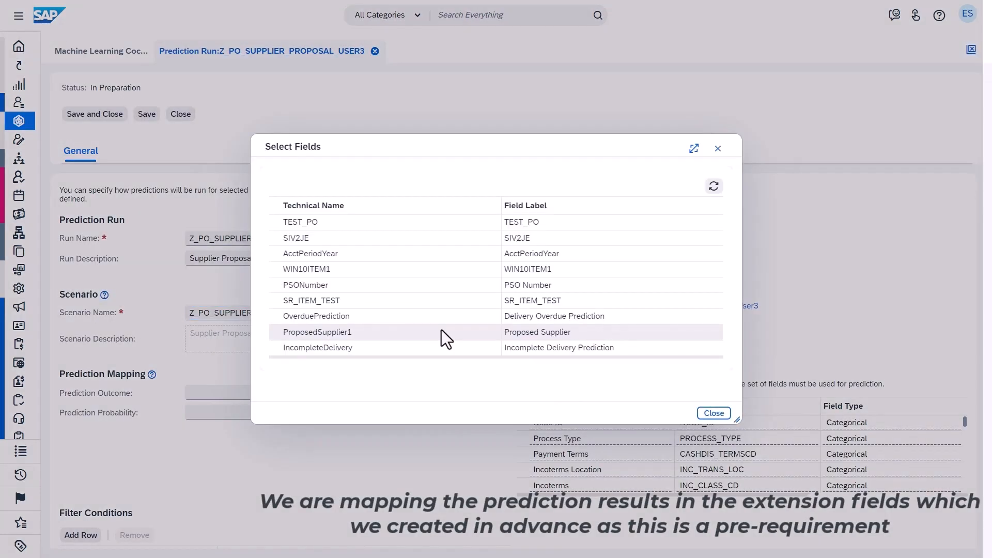
left_click(442, 332)
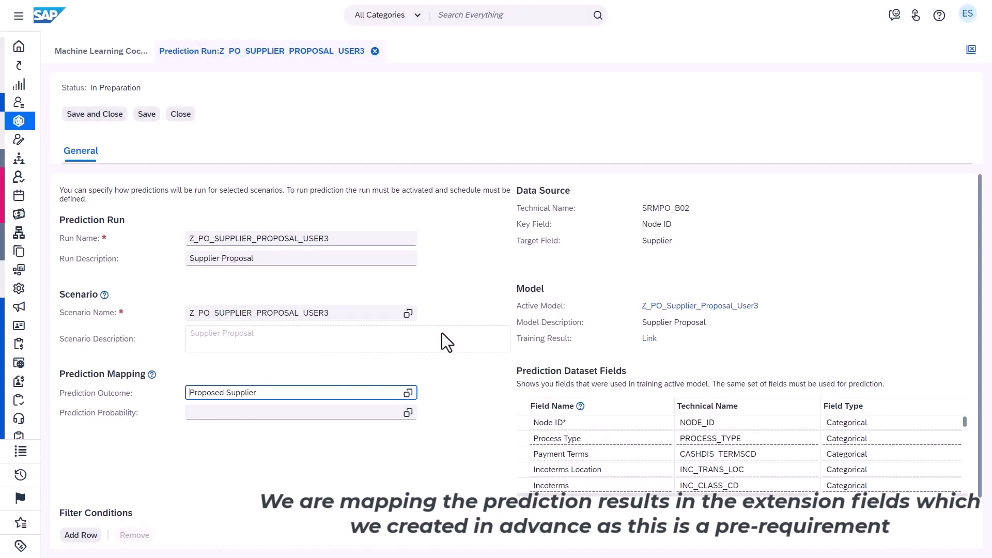
left_click(408, 412)
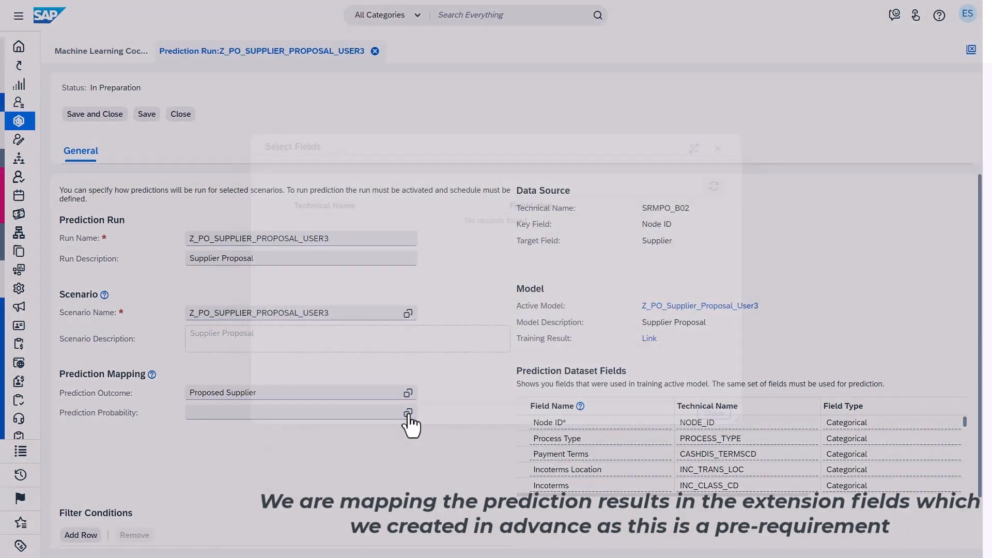
left_click(433, 239)
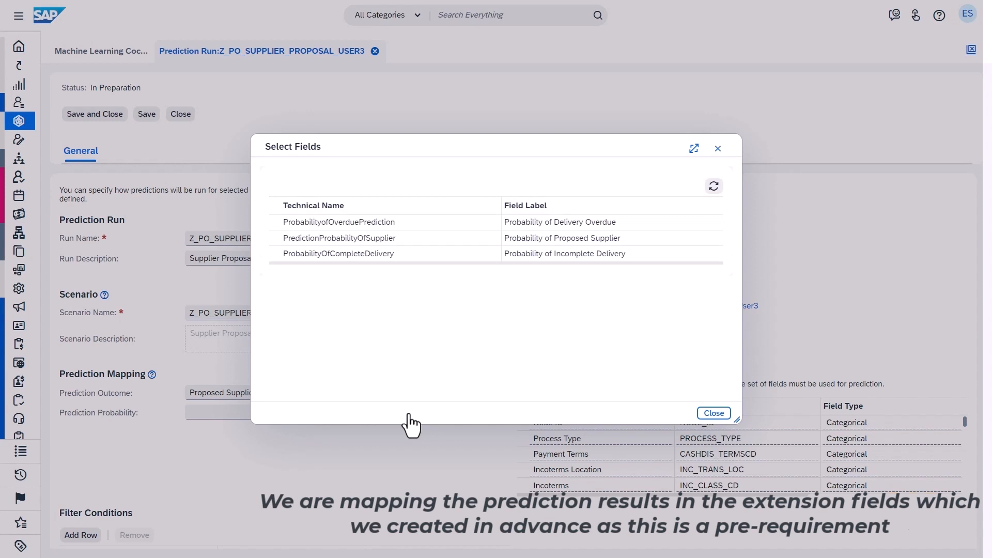
left_click(433, 238)
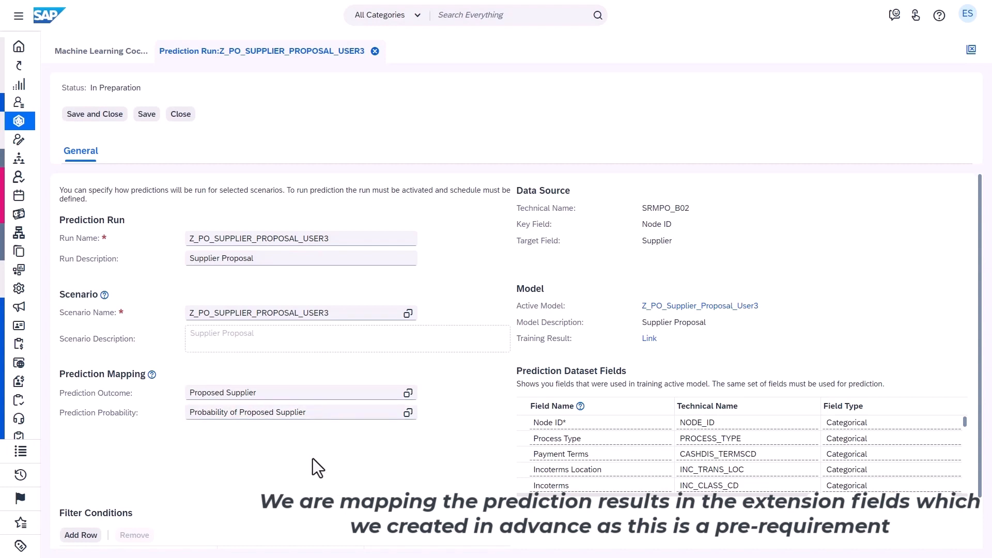
Add a filter condition to the prediction run restricting Item Status to In Preparation
scroll(312, 458, "down", 1)
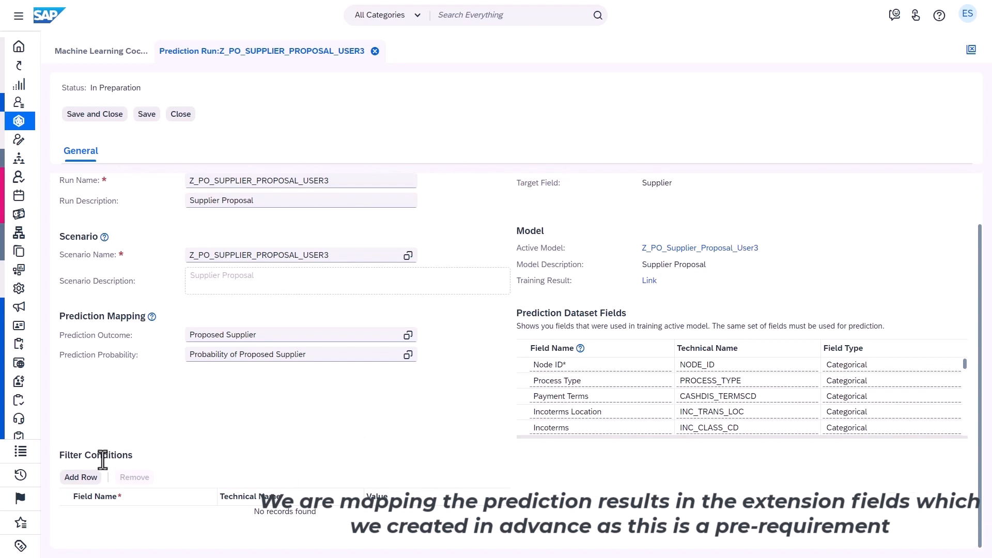
left_click(81, 477)
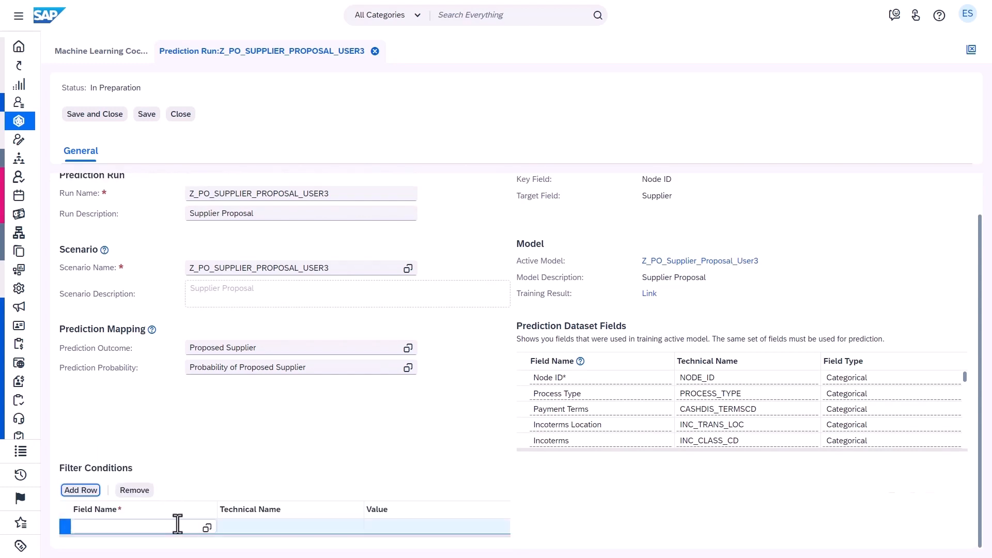
key("F4")
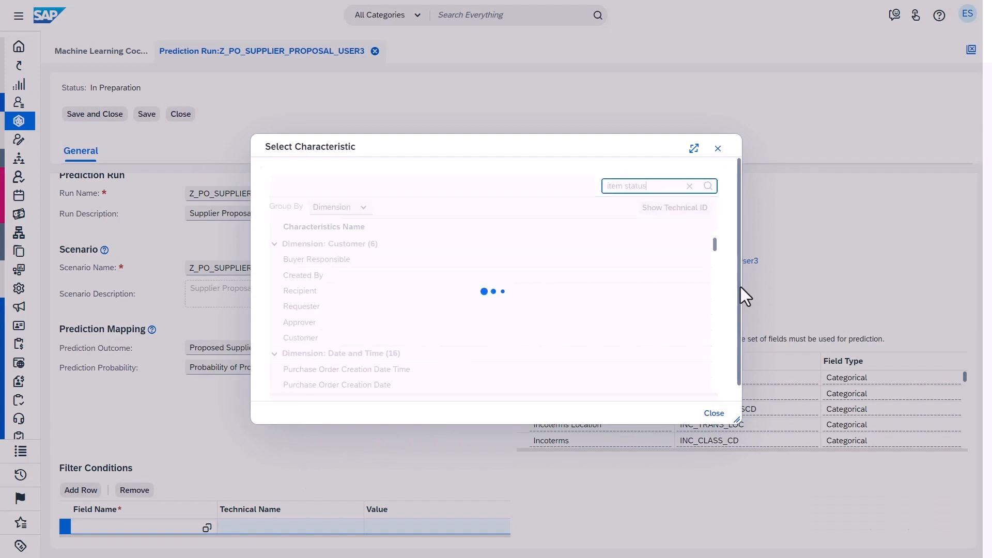
type("item status")
left_click(650, 258)
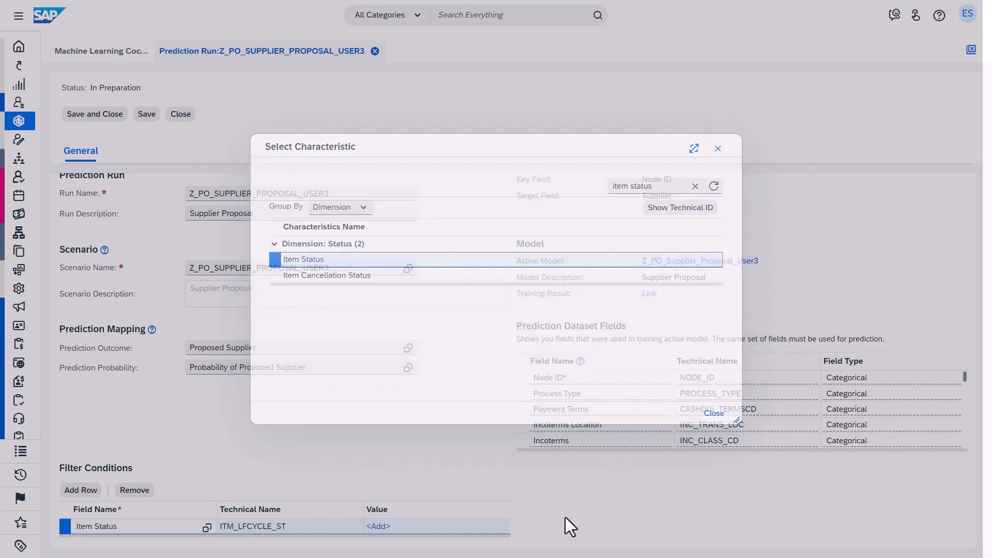
left_click(377, 526)
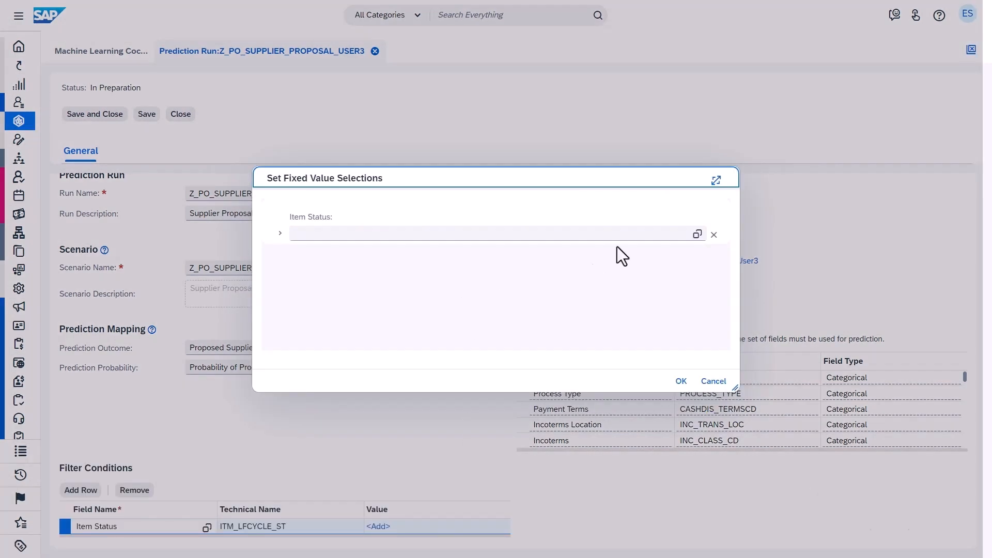
left_click(698, 233)
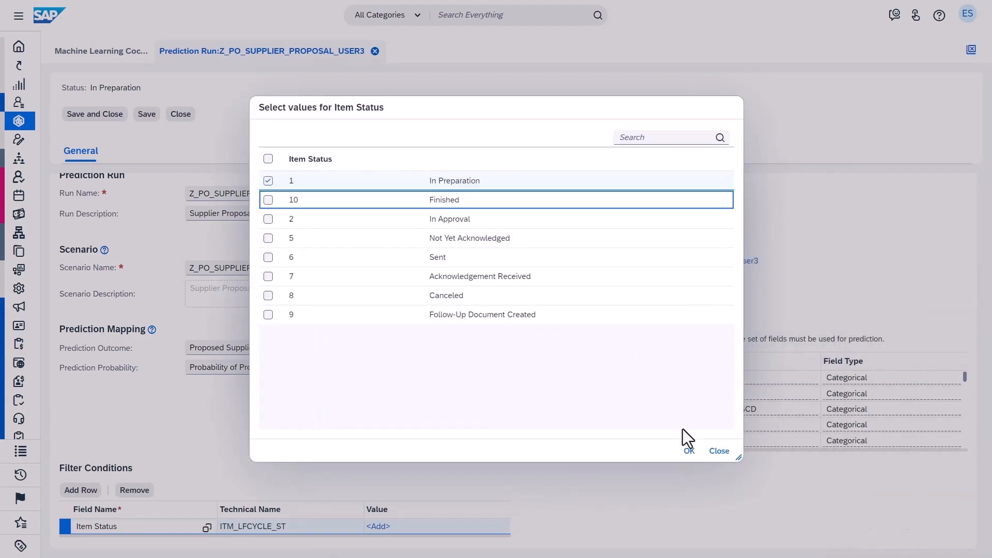
left_click(691, 457)
Add a second filter condition to the prediction run restricting Item Type to Material, Service and Expense
left_click(81, 489)
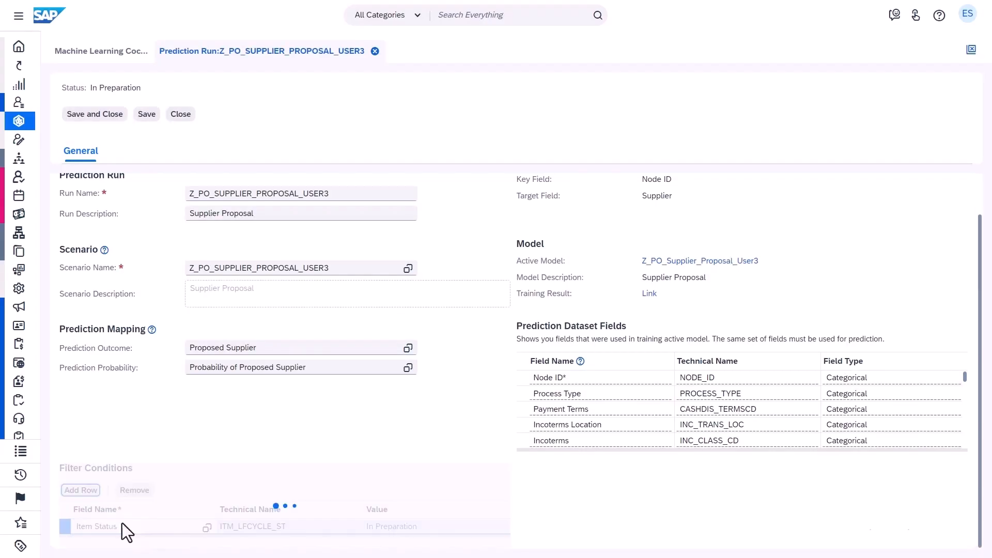
left_click(182, 543)
type("item type")
left_click(187, 525)
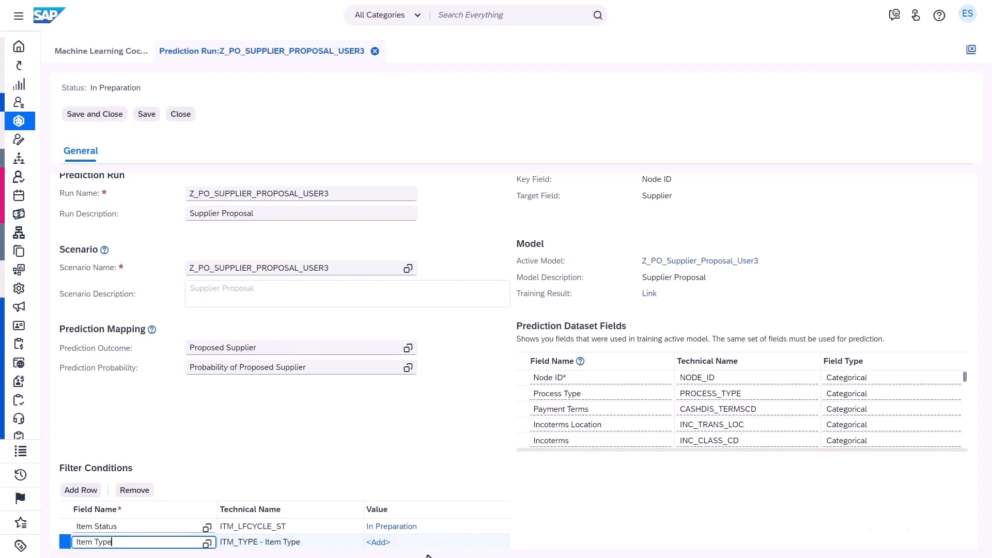
left_click(390, 541)
left_click(702, 269)
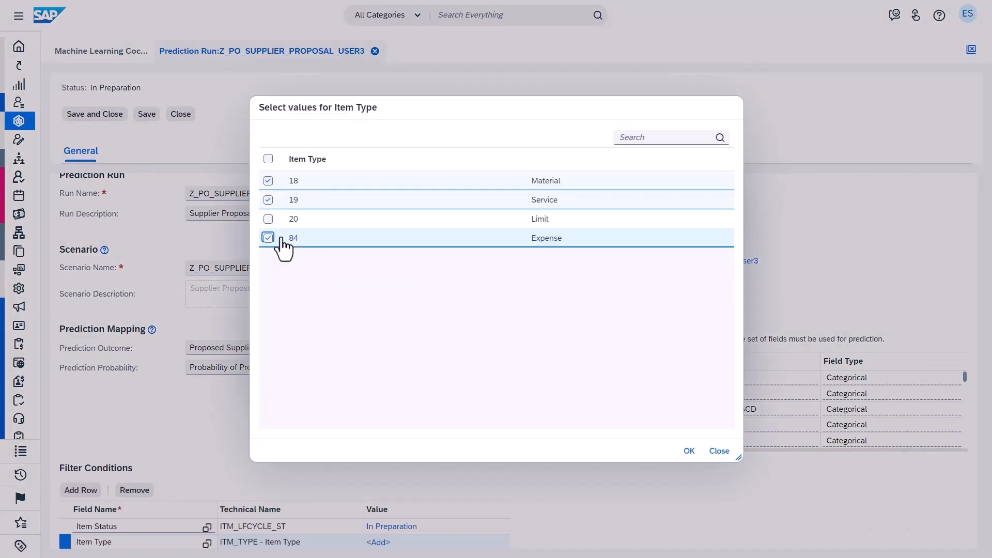
left_click(268, 238)
left_click(690, 451)
Save and close the prediction run, and activate it in the list of prediction runs
scroll(212, 230, "down", 1)
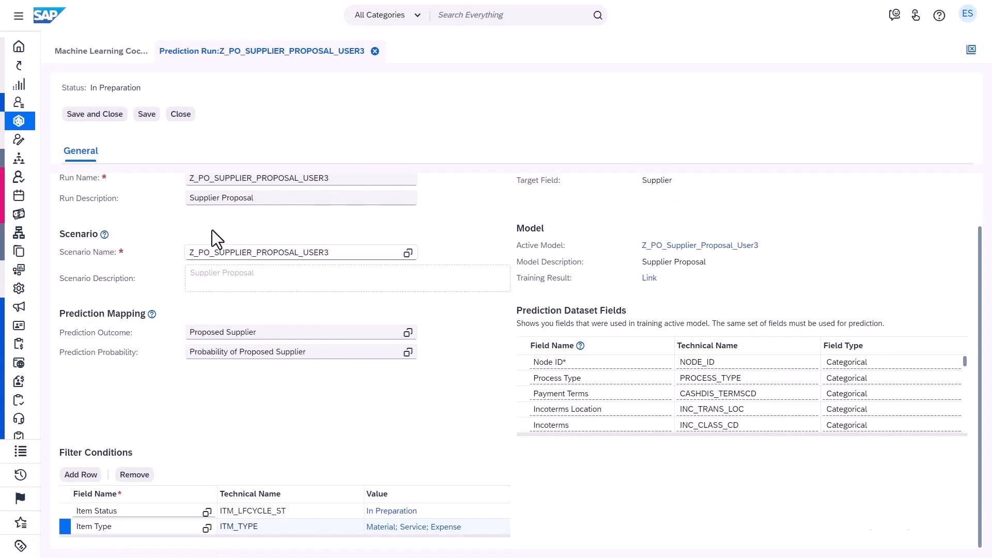
left_click(95, 114)
left_click(587, 129)
left_click(591, 150)
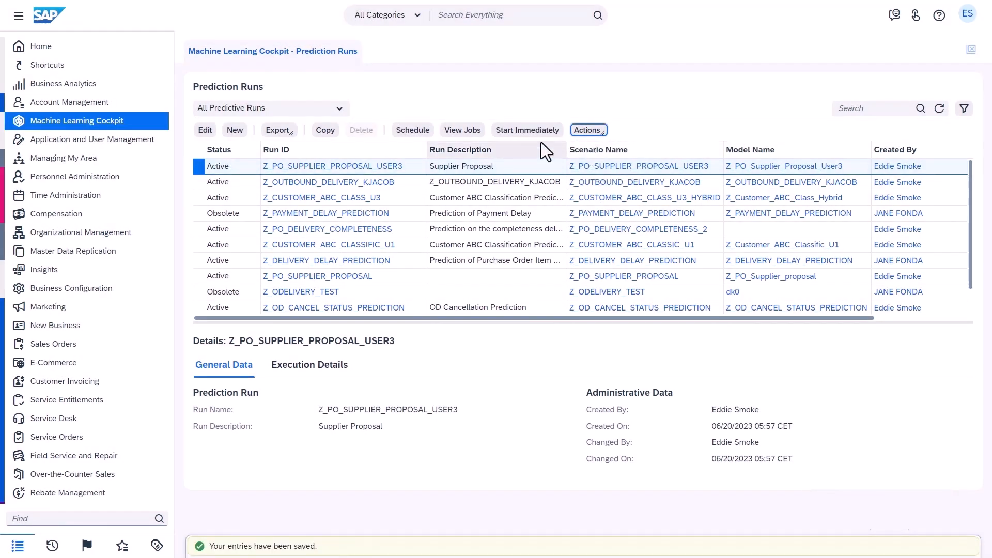
Search the navigation for purchase and open the Purchase Orders view under Purchase Requests and Orders
left_click(127, 519)
type("purchase")
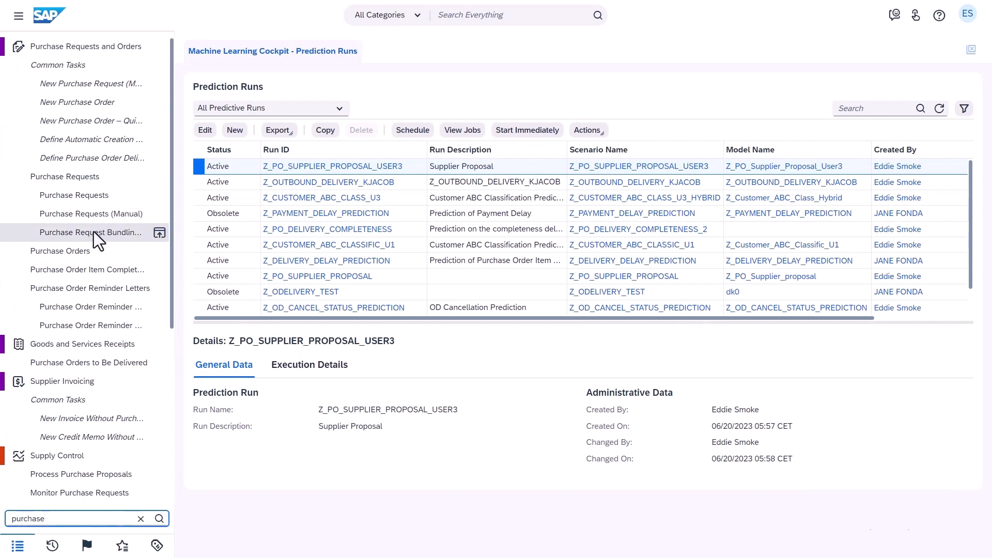
left_click(96, 250)
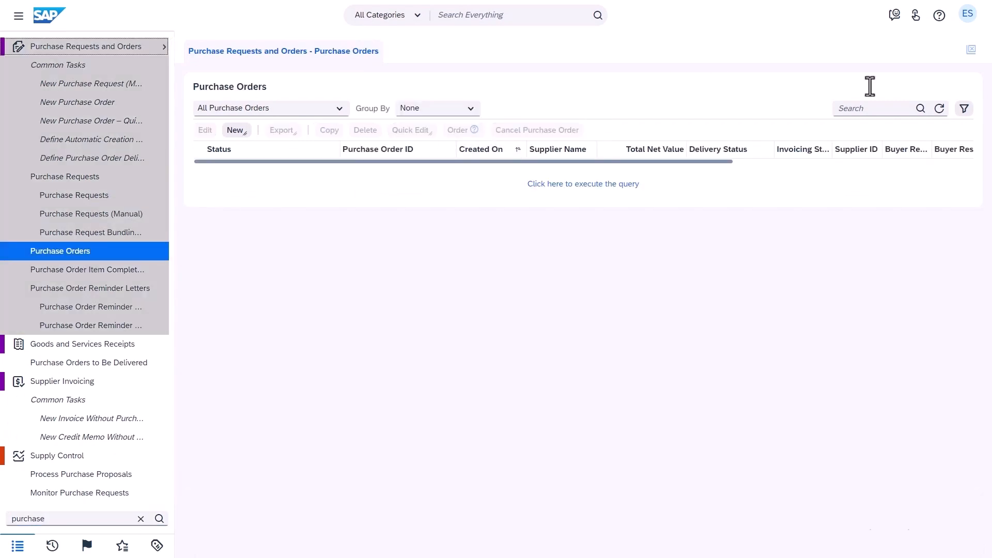
Filter the purchase orders by the Purchase Order Status In Preparation and bring up the matching orders
left_click(964, 108)
left_click(530, 155)
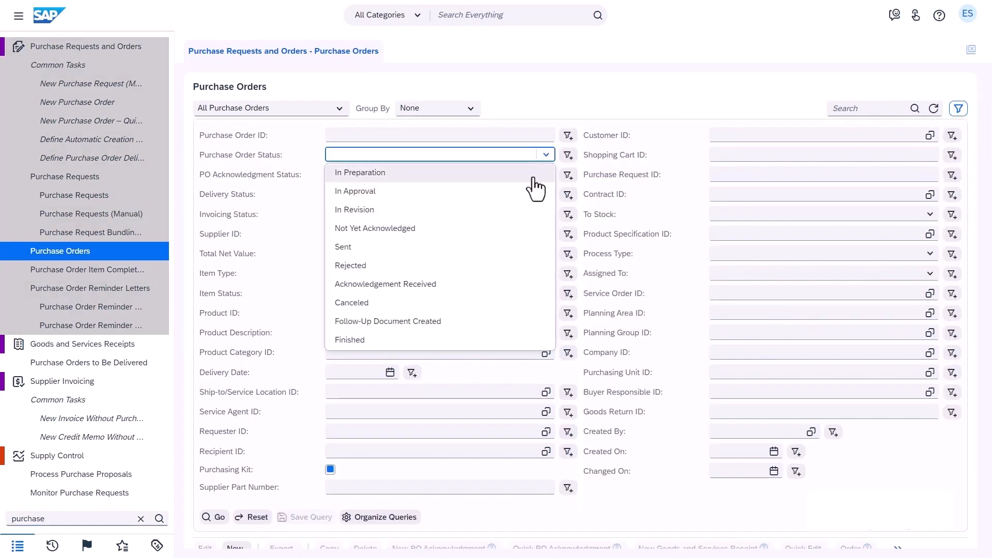
left_click(532, 174)
left_click(217, 517)
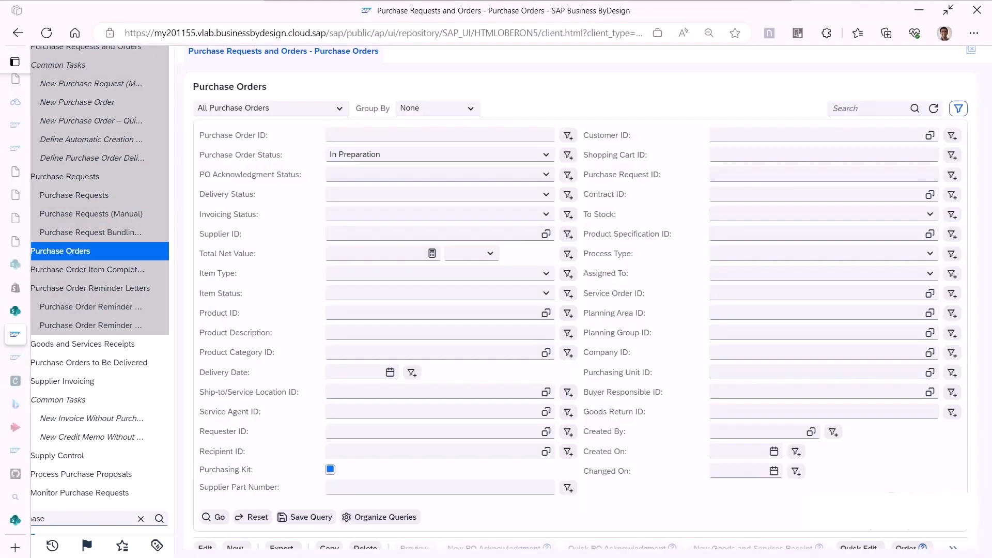
scroll(530, 490, "down", 2)
scroll(533, 503, "down", 4)
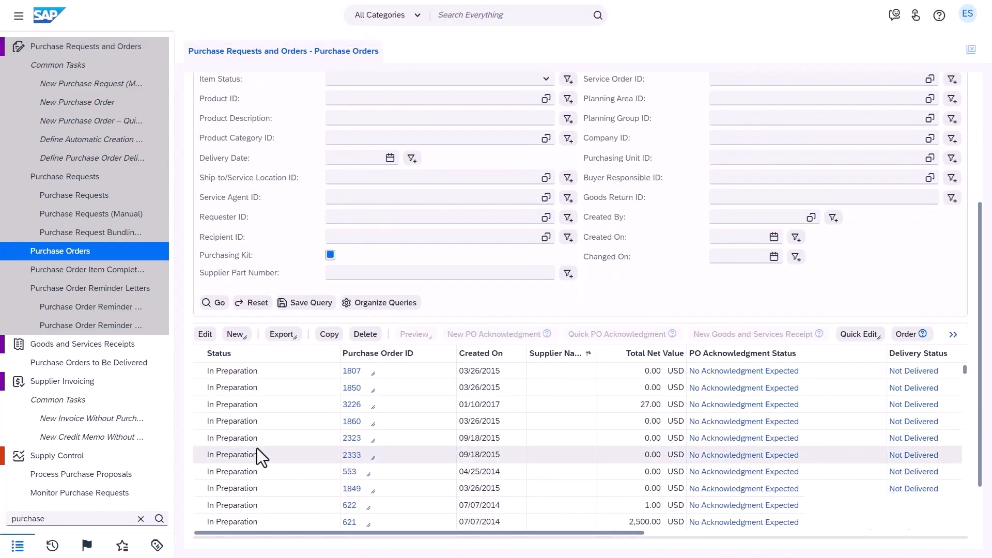
Open the first listed purchase order created on 09/18/2015 in Quick Edit and examine its item's supplier probability and Proposed Supplier fields
left_click(373, 440)
left_click(383, 473)
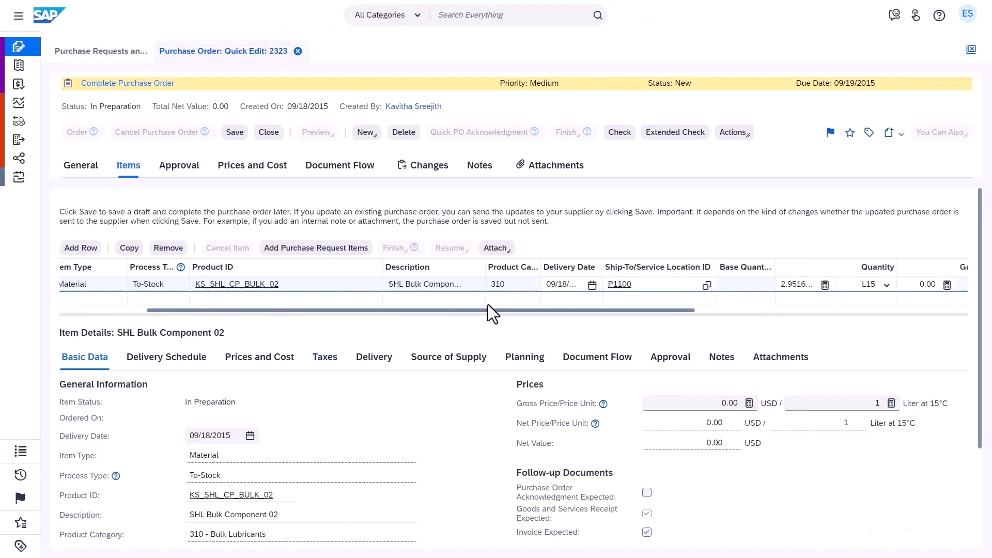
left_click_drag(488, 304, 784, 294)
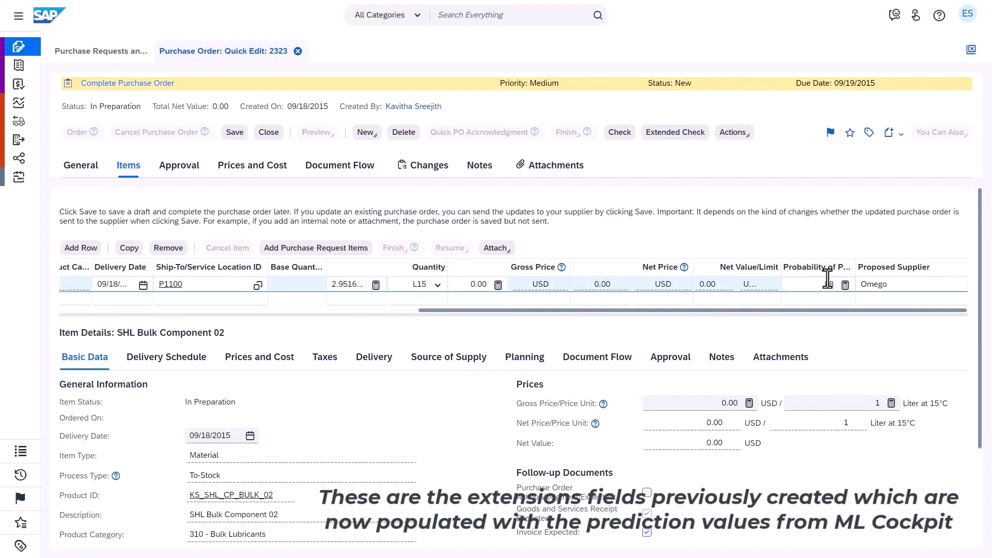